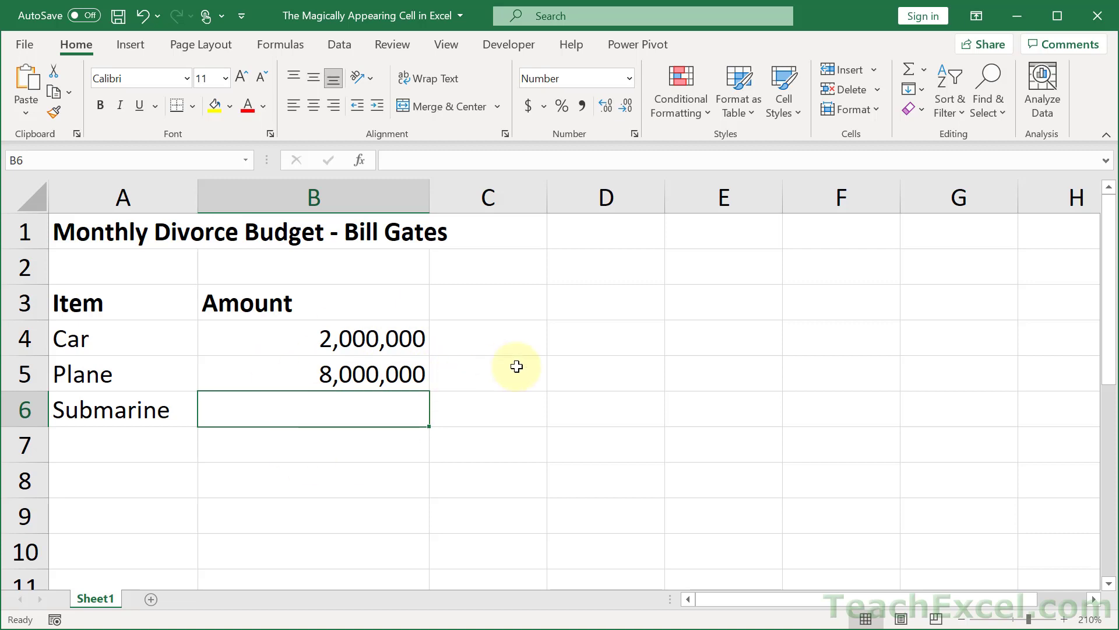
- Enter 10,000,000 as the Submarine amount and check the warning text in B8
{"action": "type", "text": "10,000,"}
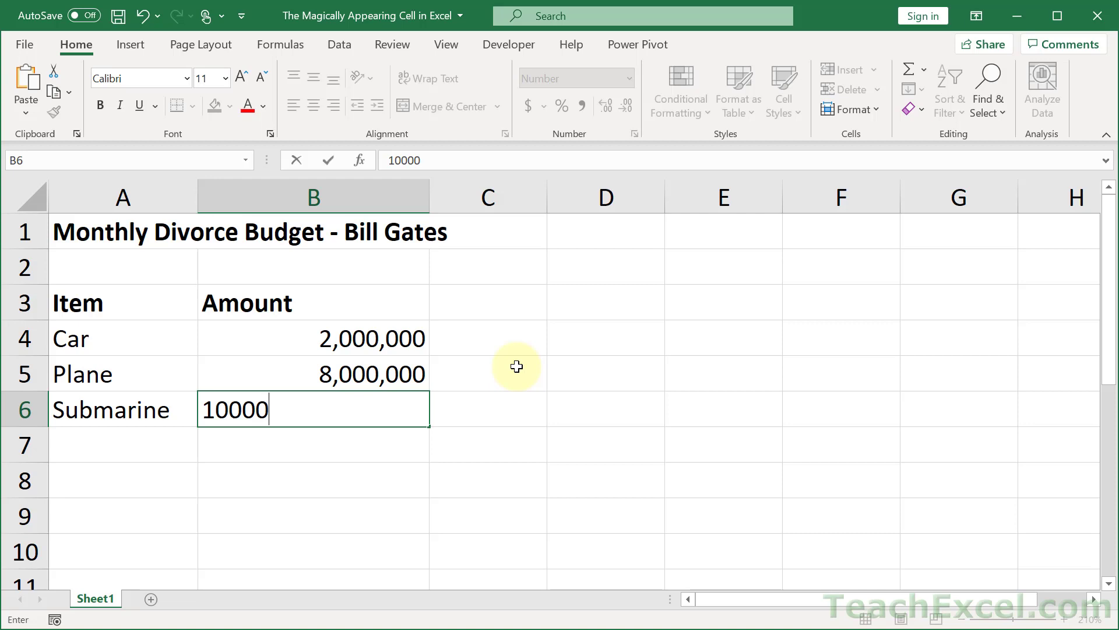
{"action": "type", "text": "00000"}
{"action": "key", "text": "Return"}
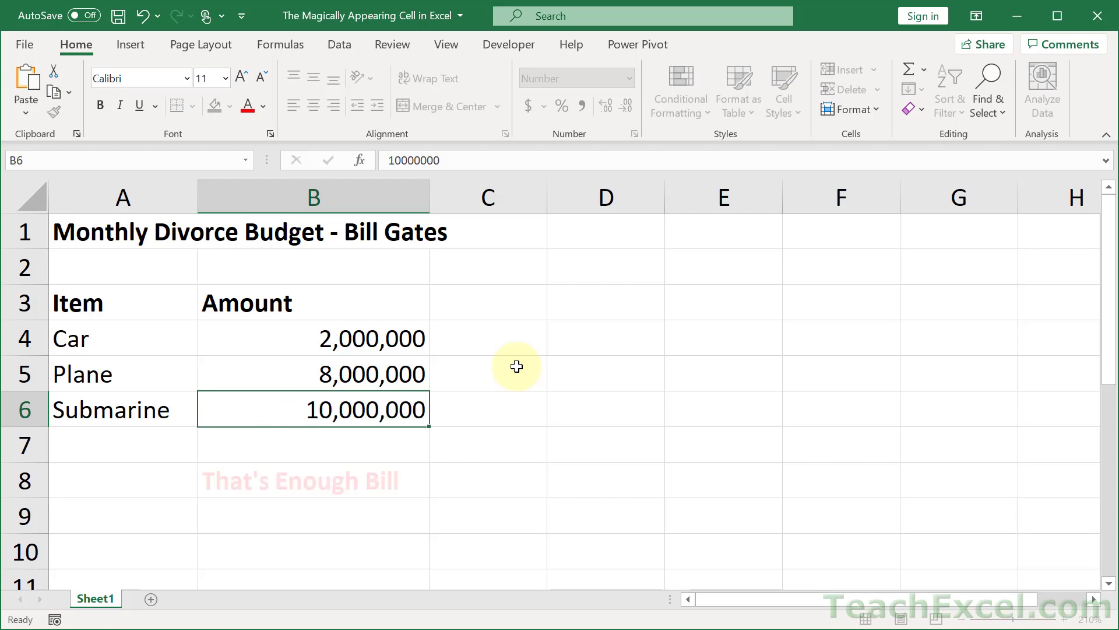
{"action": "left_click", "coordinate": [372, 470]}
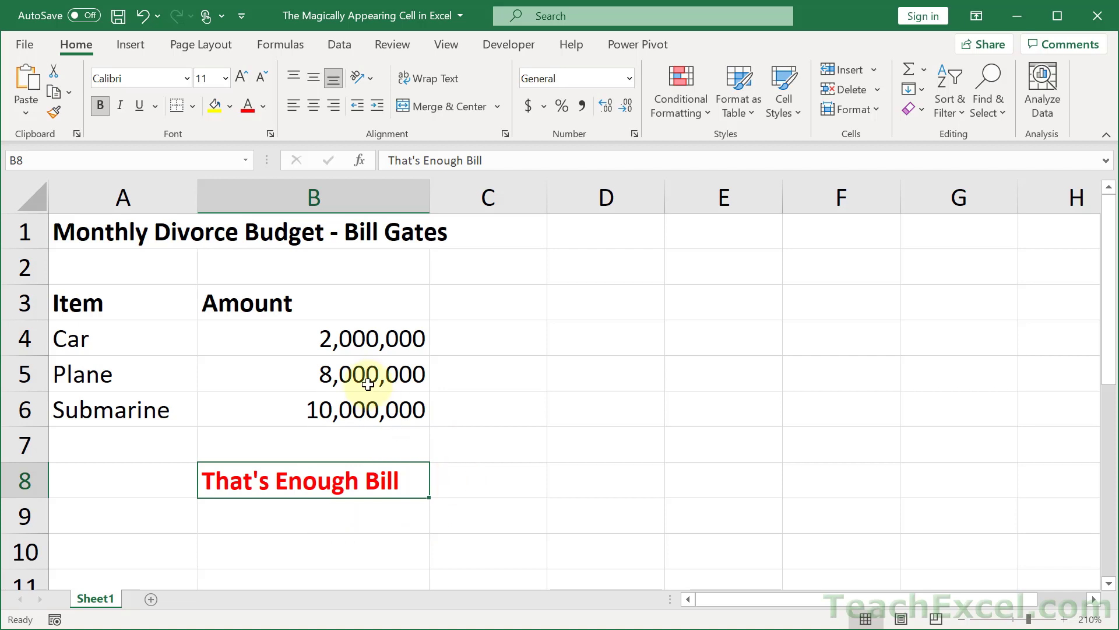
- Change the Submarine amount in B6 to 9,000,000
{"action": "left_click", "coordinate": [361, 410]}
{"action": "type", "text": "9"}
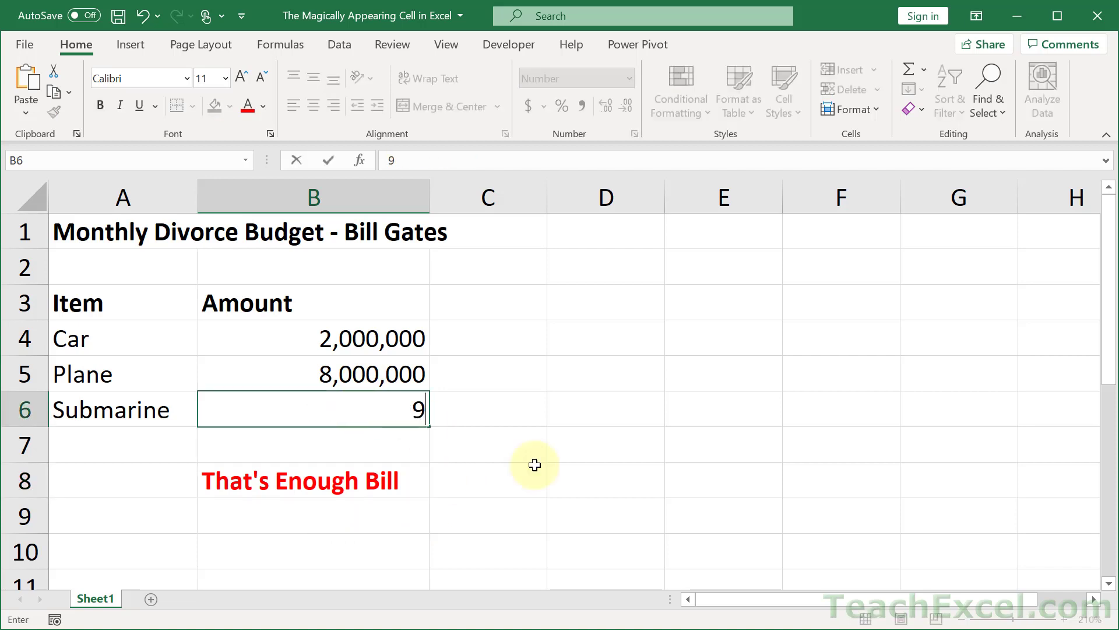
{"action": "type", "text": "000000"}
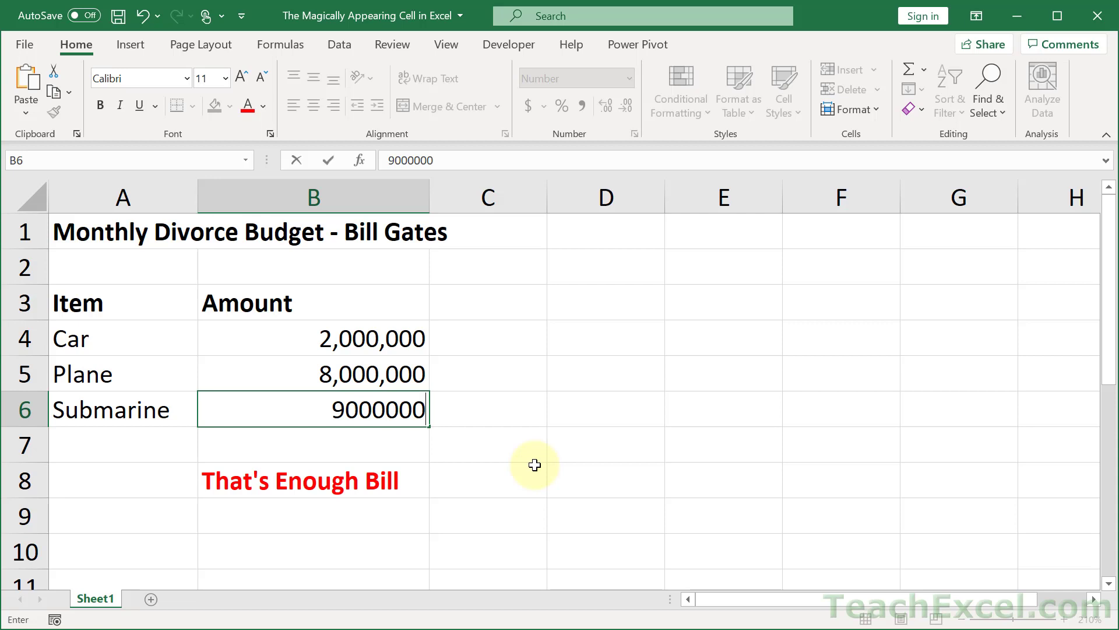
{"action": "key", "text": "Return"}
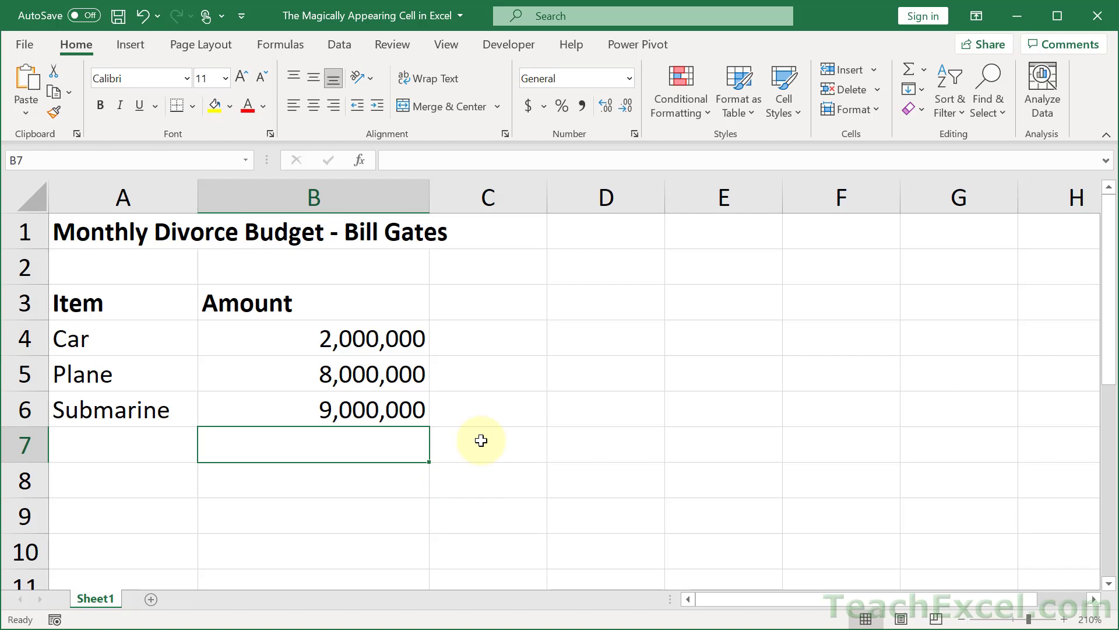
- Delete the old hidden warning text from cell B8
{"action": "left_click", "coordinate": [320, 479]}
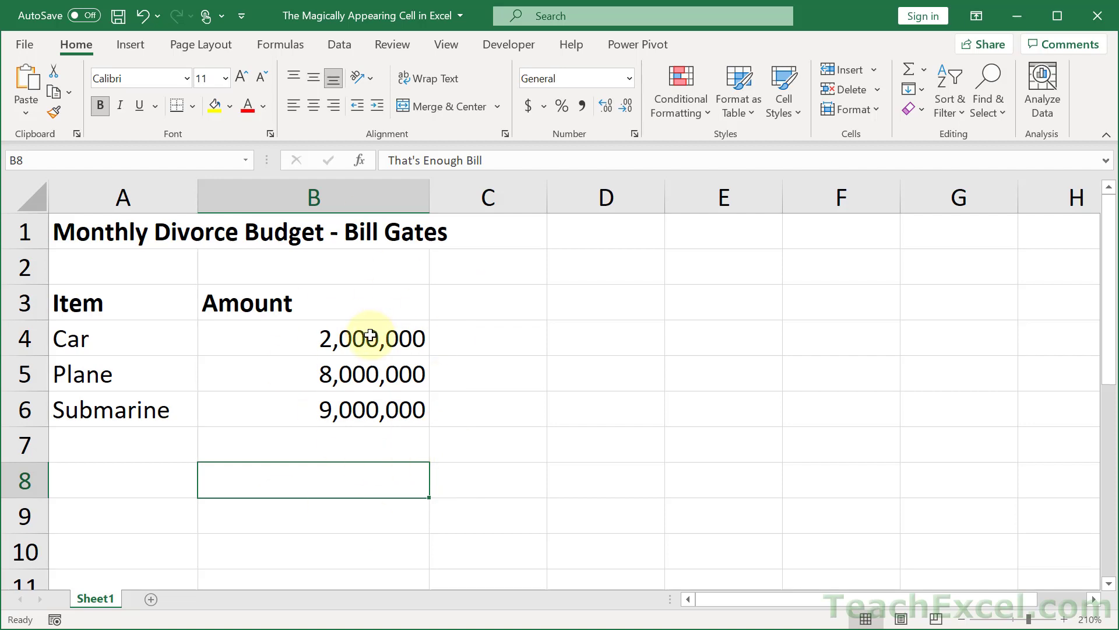
{"action": "key", "text": "Delete"}
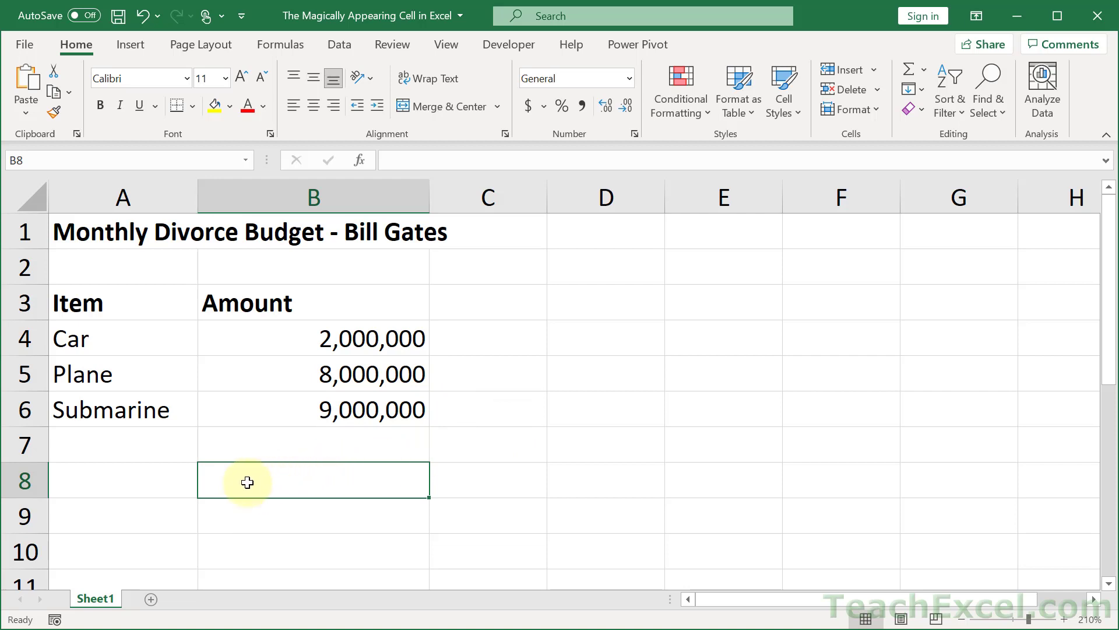
- Type 'That's enough Bill!' into B8 and give it a red font colour
{"action": "key", "text": "F2"}
{"action": "type", "text": "That's eno"}
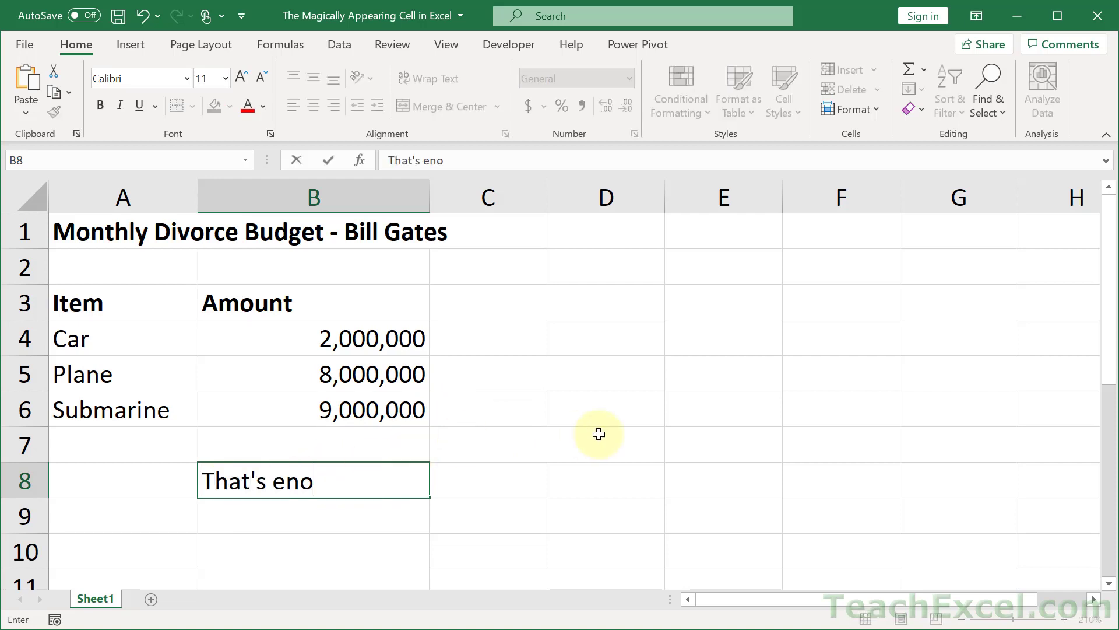
{"action": "type", "text": "ugh Bill!"}
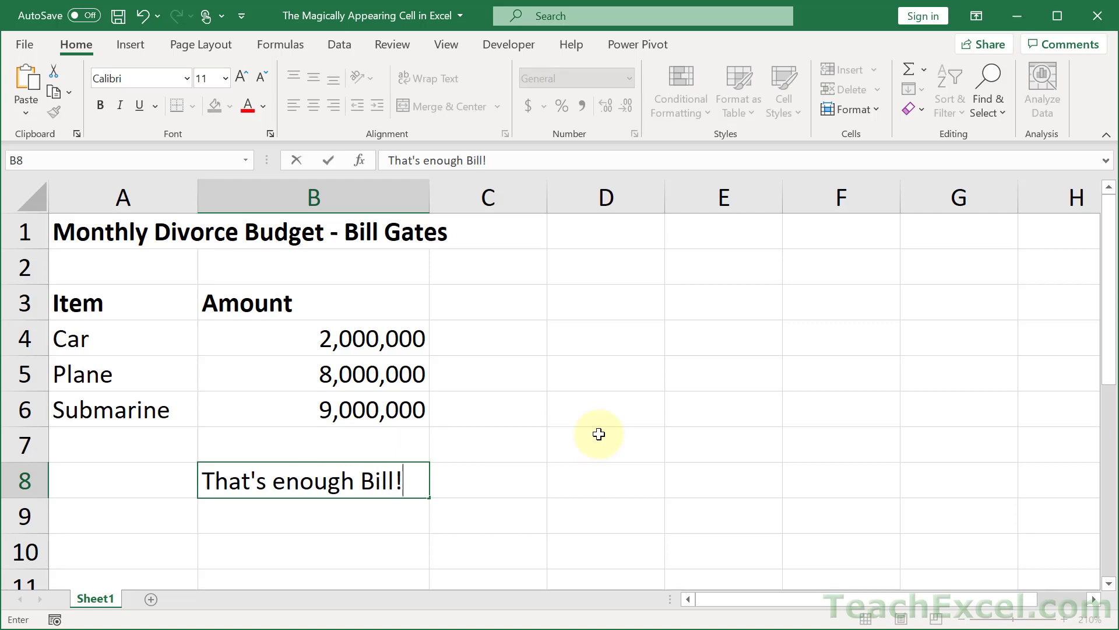
{"action": "key", "text": "Tab"}
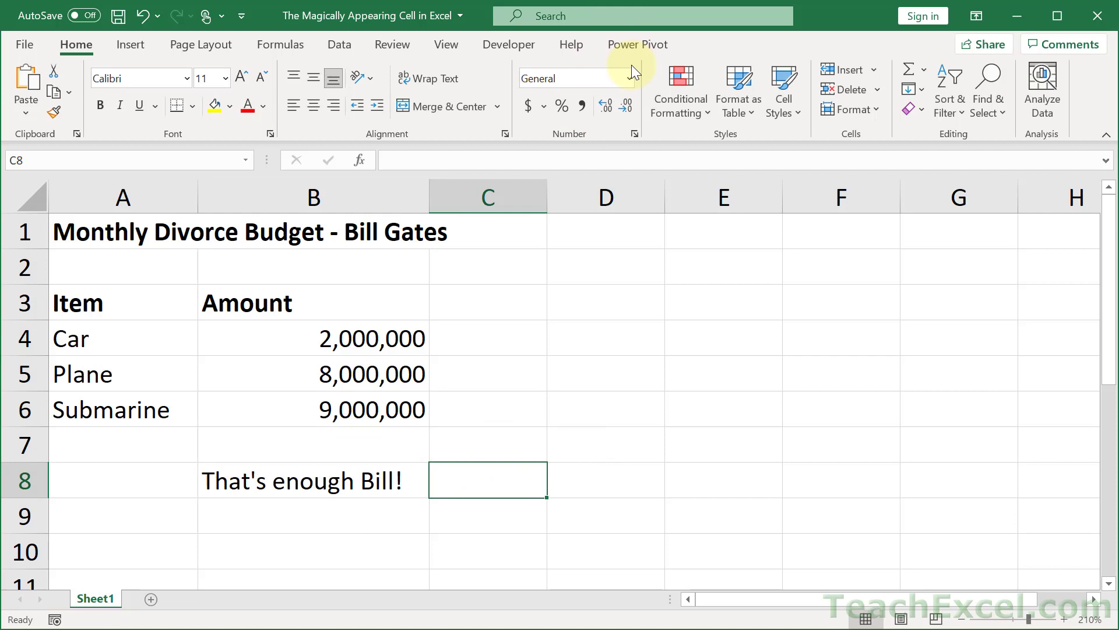
{"action": "left_click", "coordinate": [364, 480]}
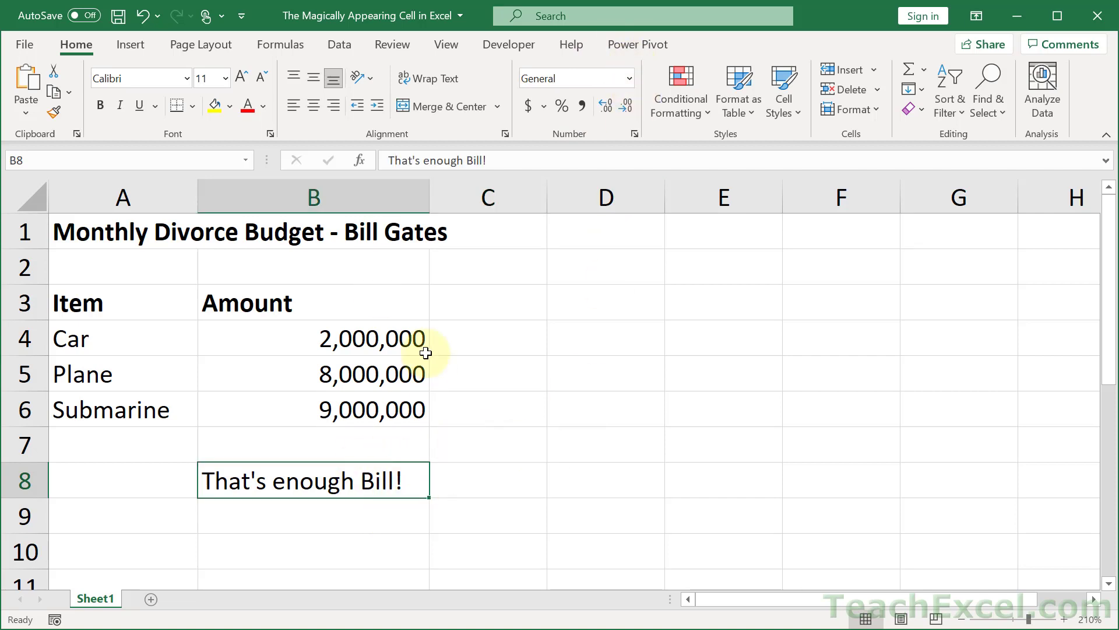
{"action": "left_click", "coordinate": [247, 110]}
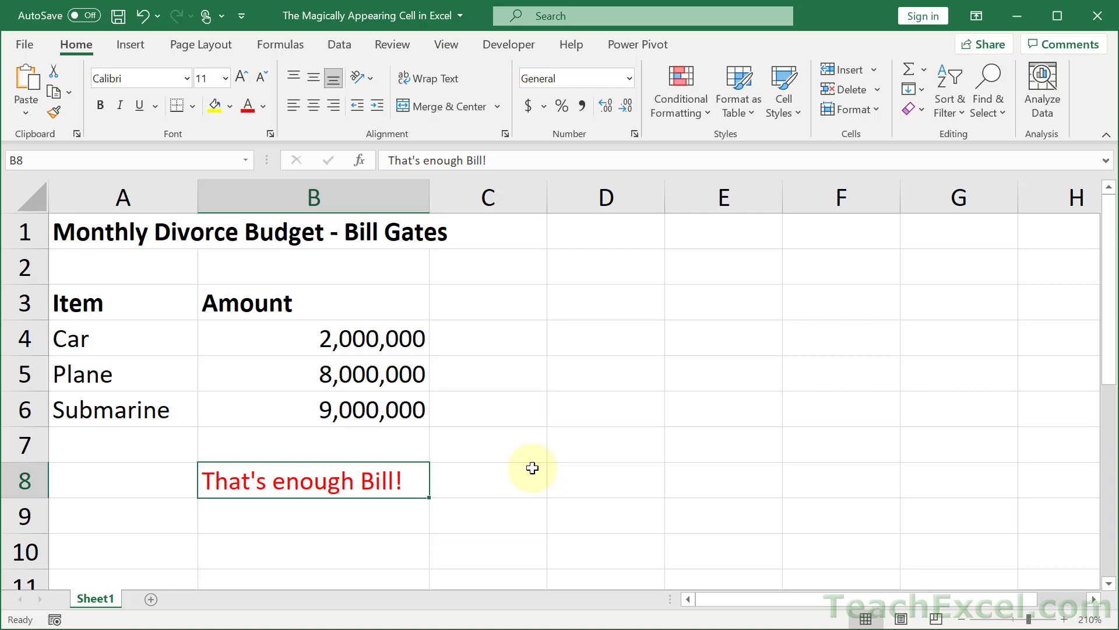
{"action": "left_click_drag", "start_coordinate": [350, 343], "coordinate": [355, 408]}
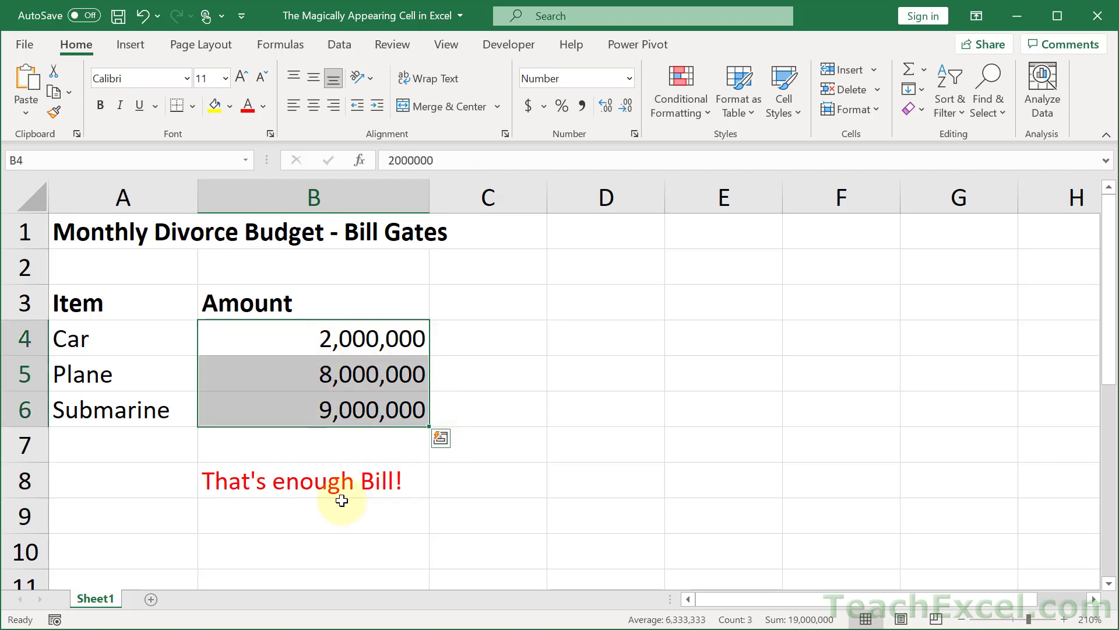
{"action": "left_click", "coordinate": [294, 477]}
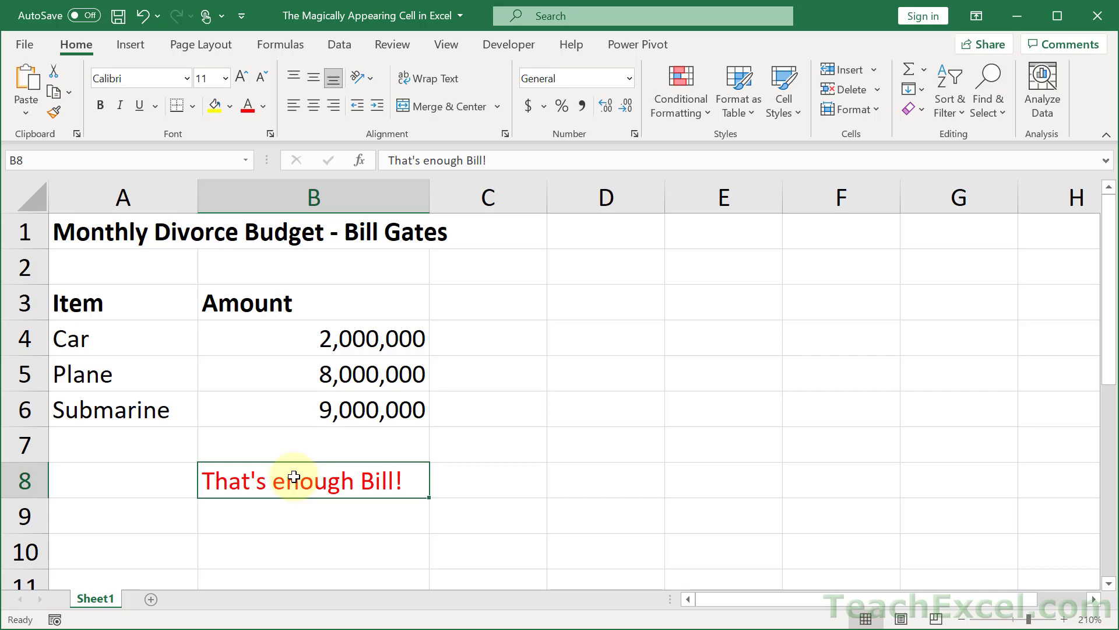
{"action": "left_click_drag", "start_coordinate": [290, 337], "coordinate": [288, 410]}
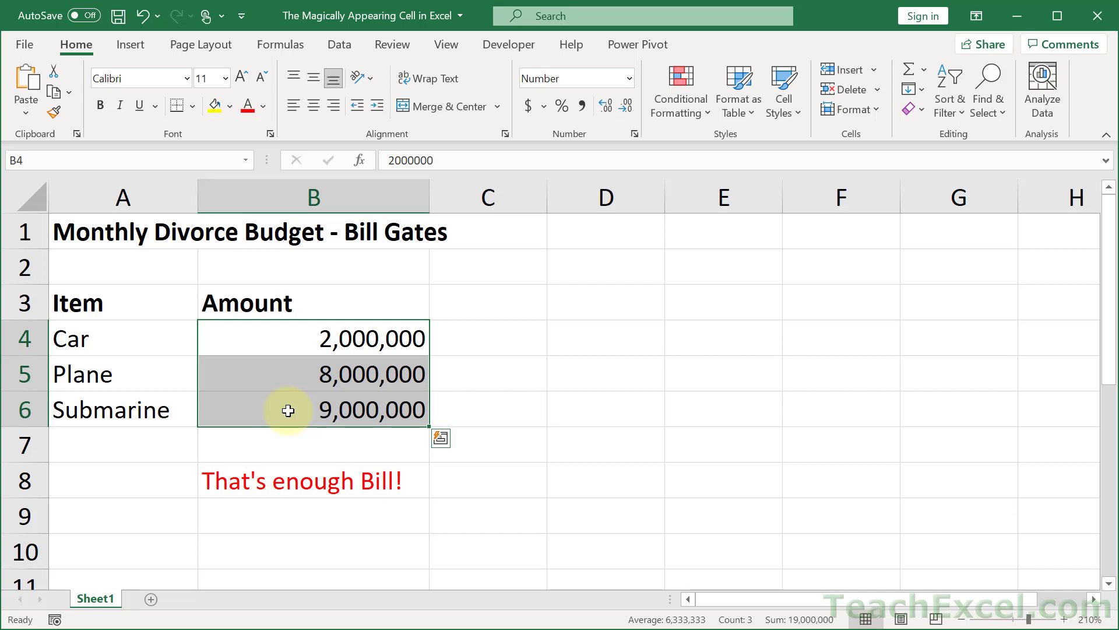
{"action": "left_click", "coordinate": [281, 477]}
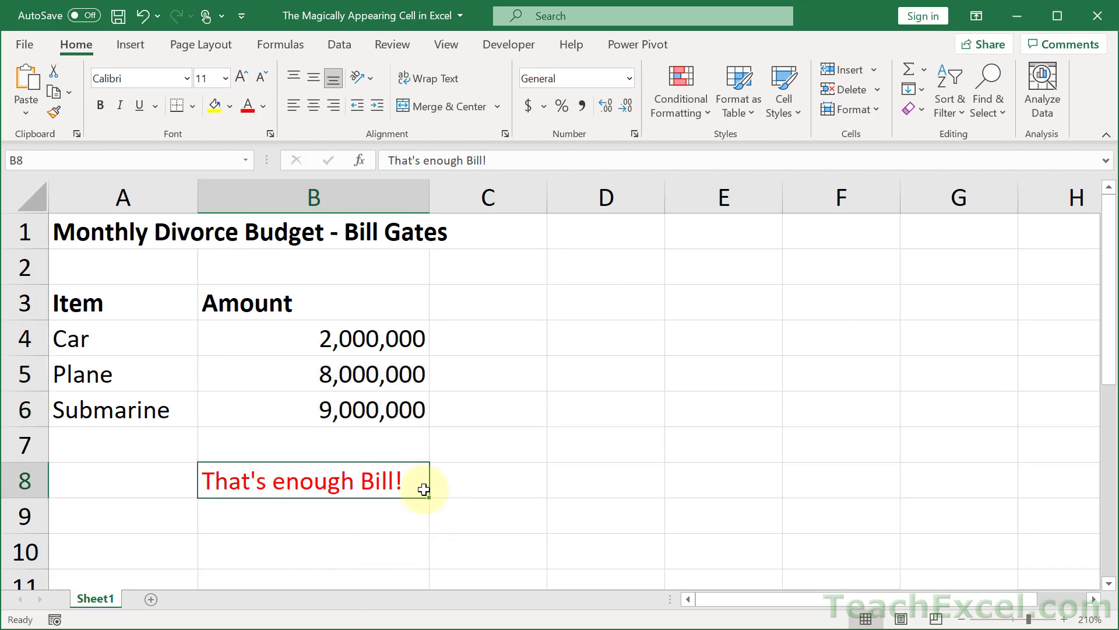
- Enter =SUM(B4:B6) in C8 to total the three amounts to 19,000,000
{"action": "left_click", "coordinate": [469, 487]}
{"action": "type", "text": "=su"}
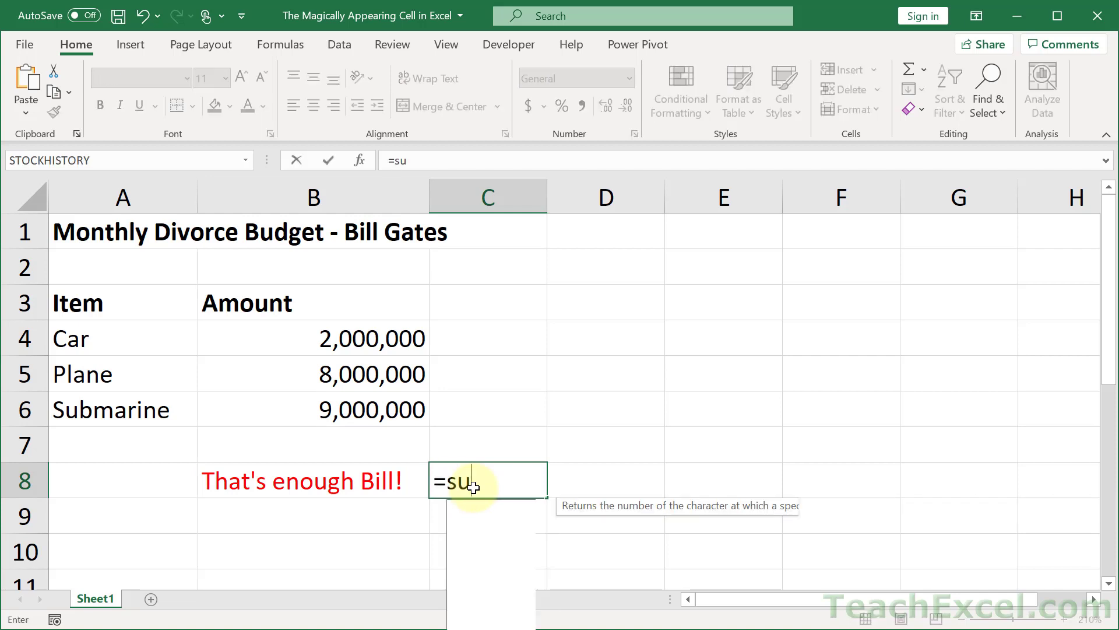
{"action": "key", "text": "Tab"}
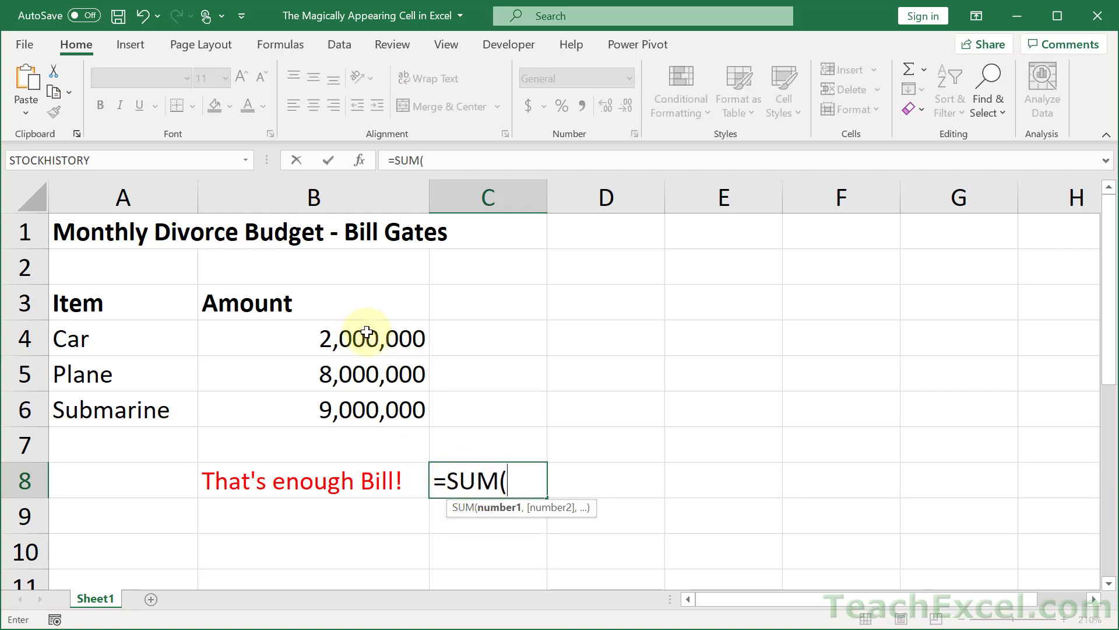
{"action": "left_click_drag", "start_coordinate": [369, 336], "coordinate": [367, 407]}
{"action": "key", "text": "Return"}
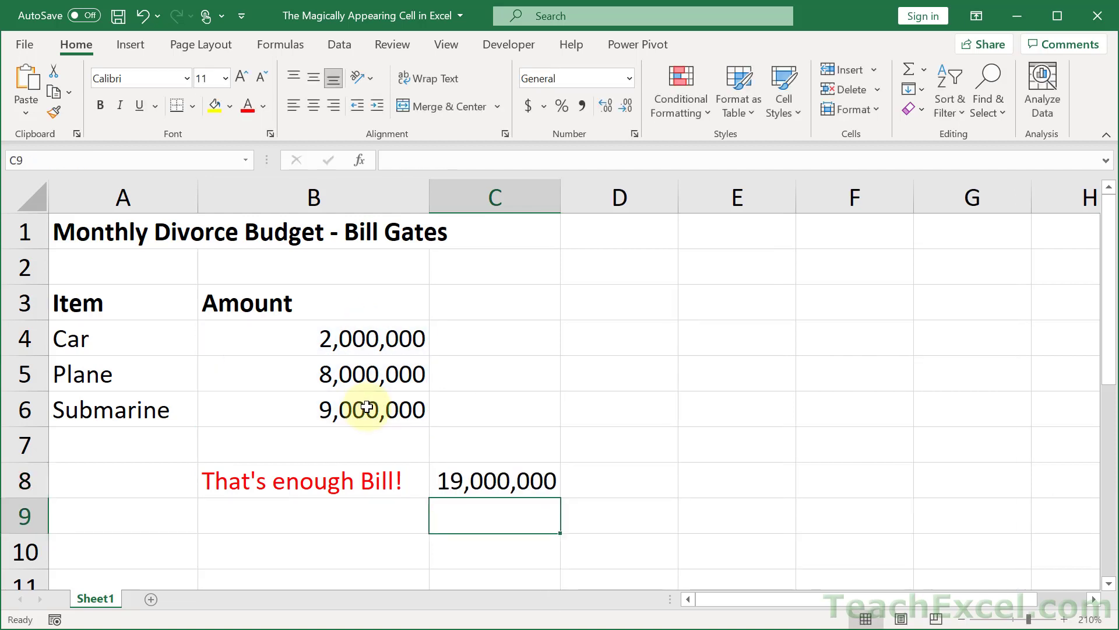
- Enter =C8<20000000 in D8 so it tests the total and returns TRUE
{"action": "left_click", "coordinate": [603, 481]}
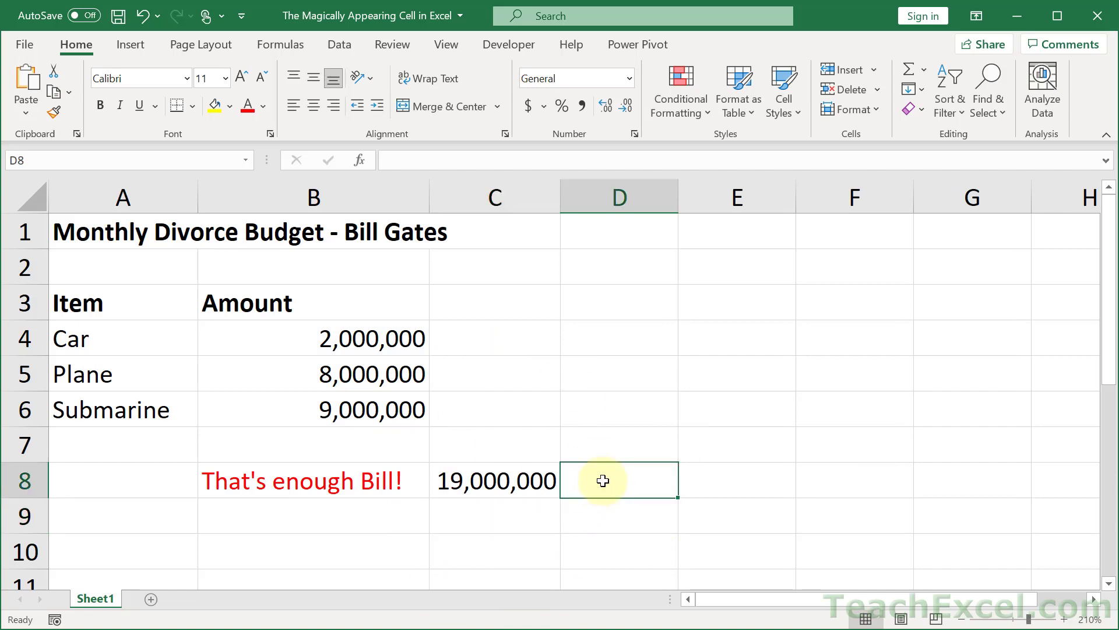
{"action": "type", "text": "="}
{"action": "left_click", "coordinate": [505, 482]}
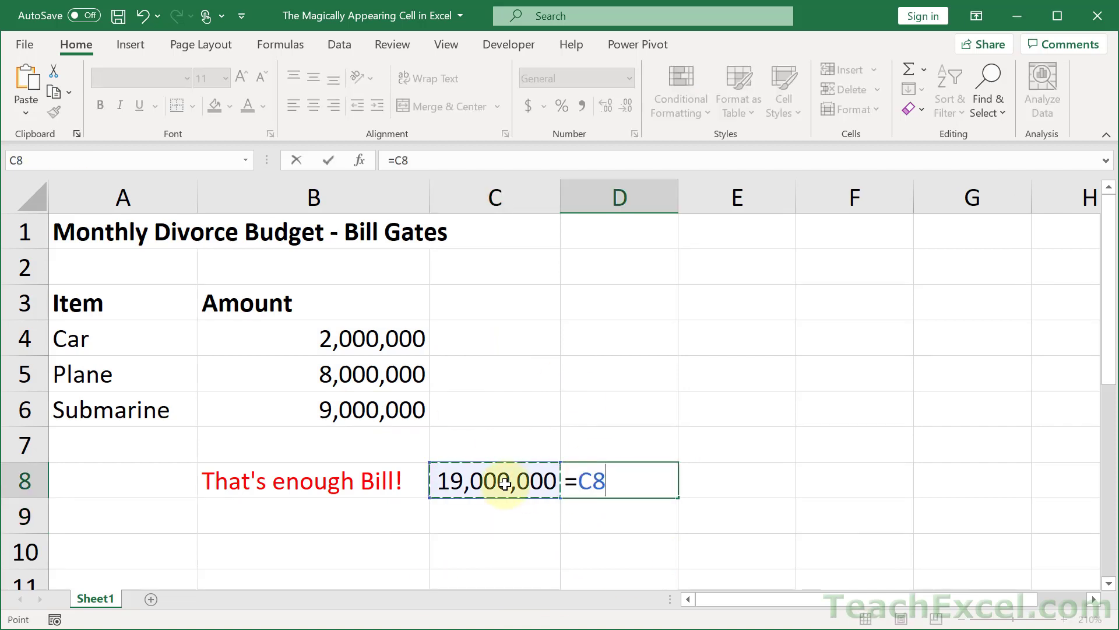
{"action": "type", "text": ","}
{"action": "key", "text": "BackSpace"}
{"action": "type", "text": "<2"}
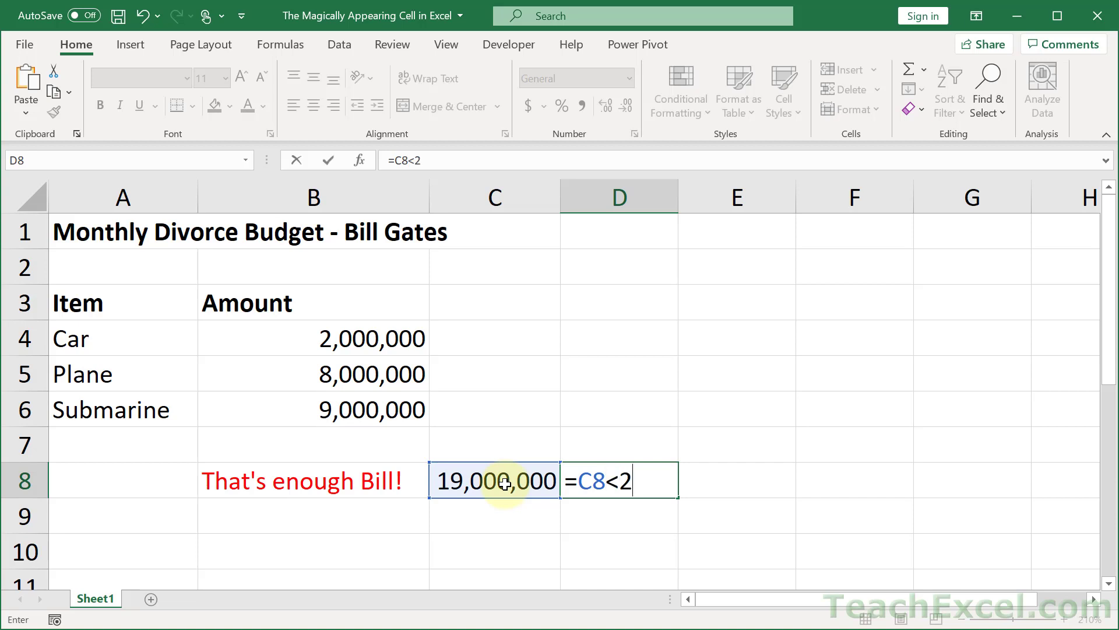
{"action": "type", "text": "0000000"}
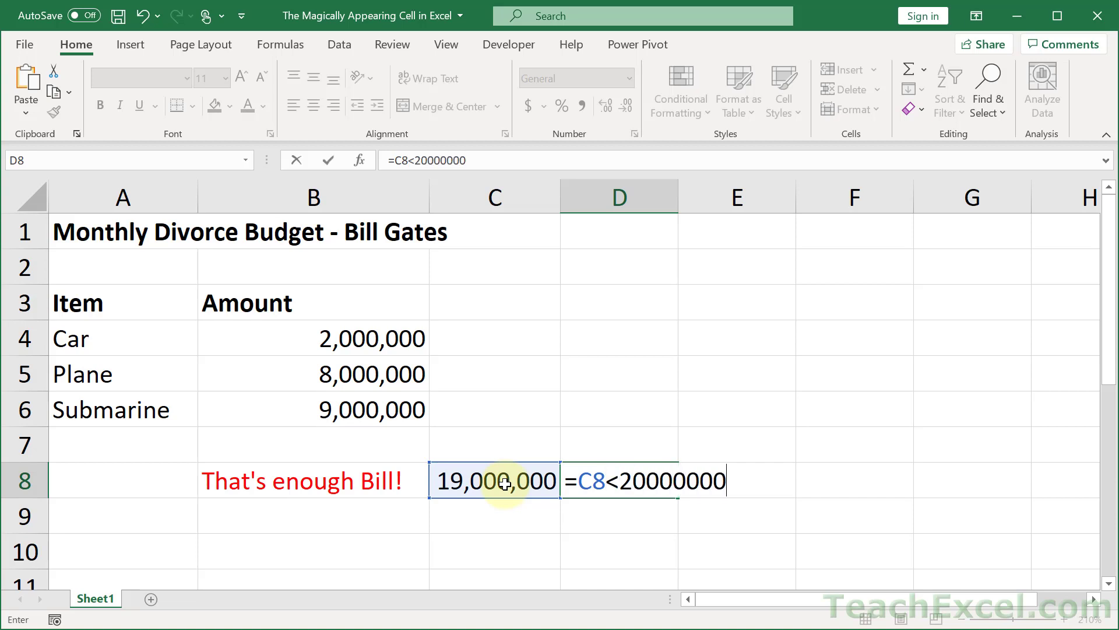
{"action": "key", "text": "Return"}
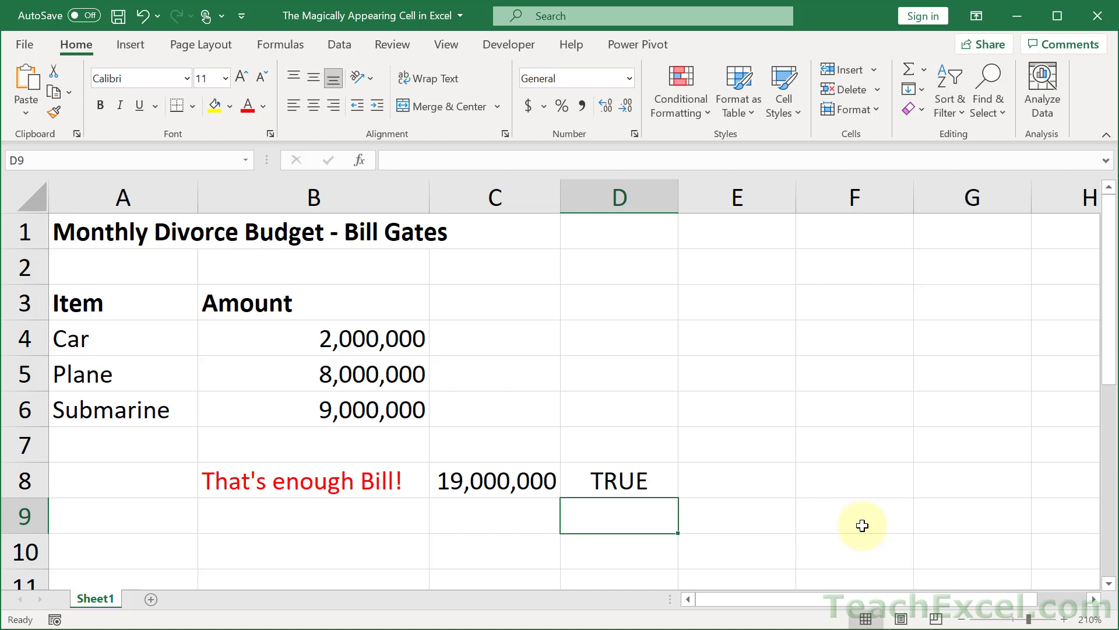
- Replace the C8 reference in D8 with SUM(B4:B6), making =SUM(B4:B6)<20000000
{"action": "double_click", "coordinate": [622, 483]}
{"action": "key", "text": "Escape"}
{"action": "double_click", "coordinate": [491, 482]}
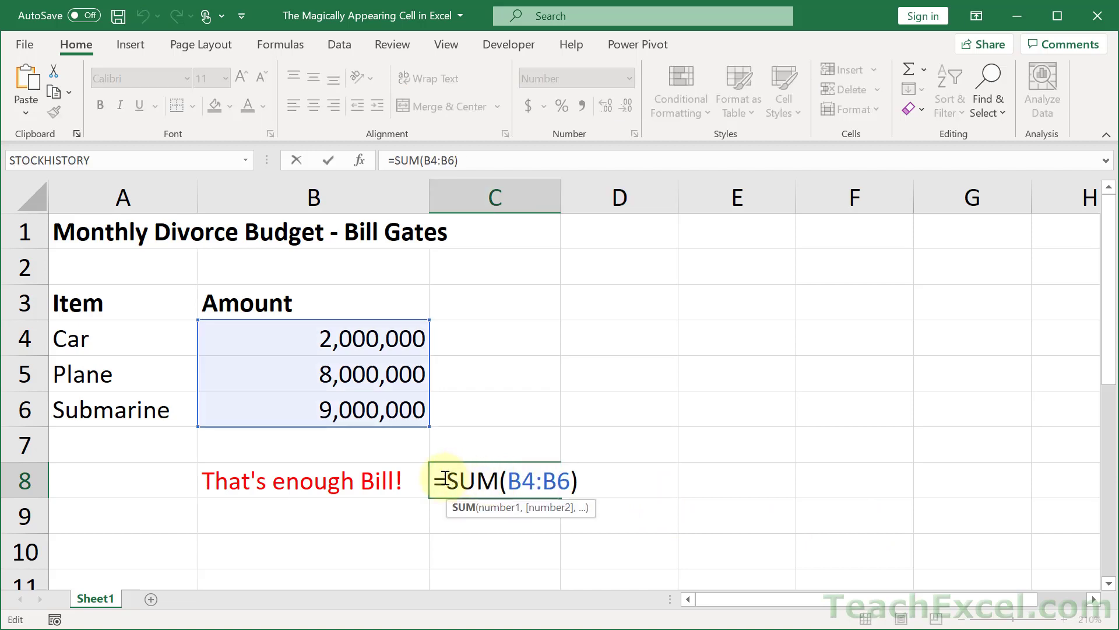
{"action": "left_click_drag", "start_coordinate": [447, 481], "coordinate": [597, 483]}
{"action": "key", "text": "ctrl+c"}
{"action": "key", "text": "Escape"}
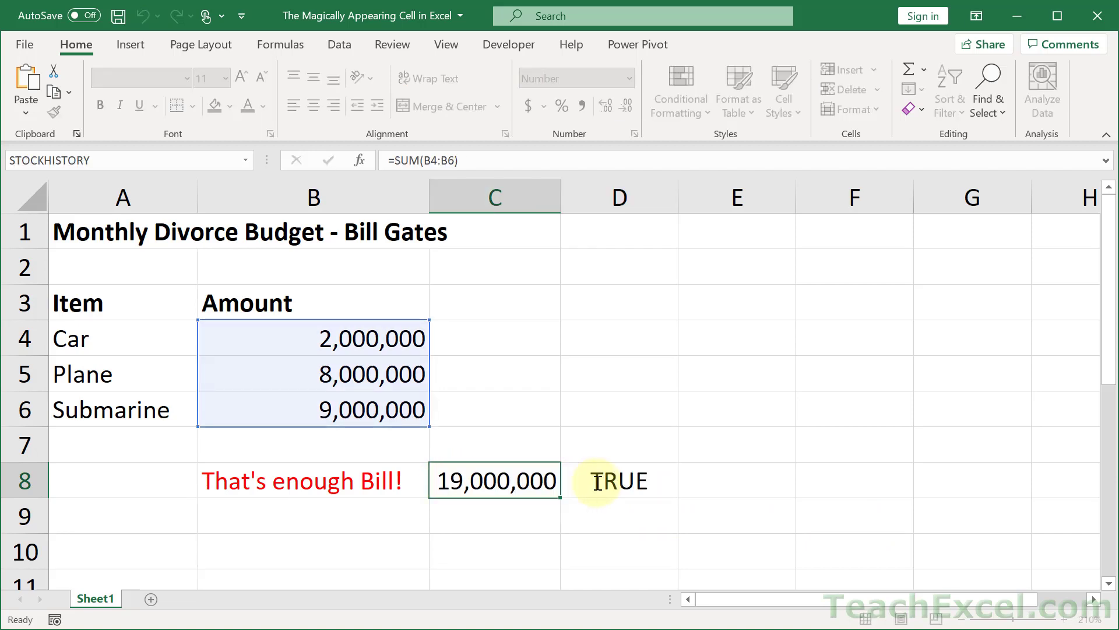
{"action": "double_click", "coordinate": [588, 476]}
{"action": "double_click", "coordinate": [590, 480]}
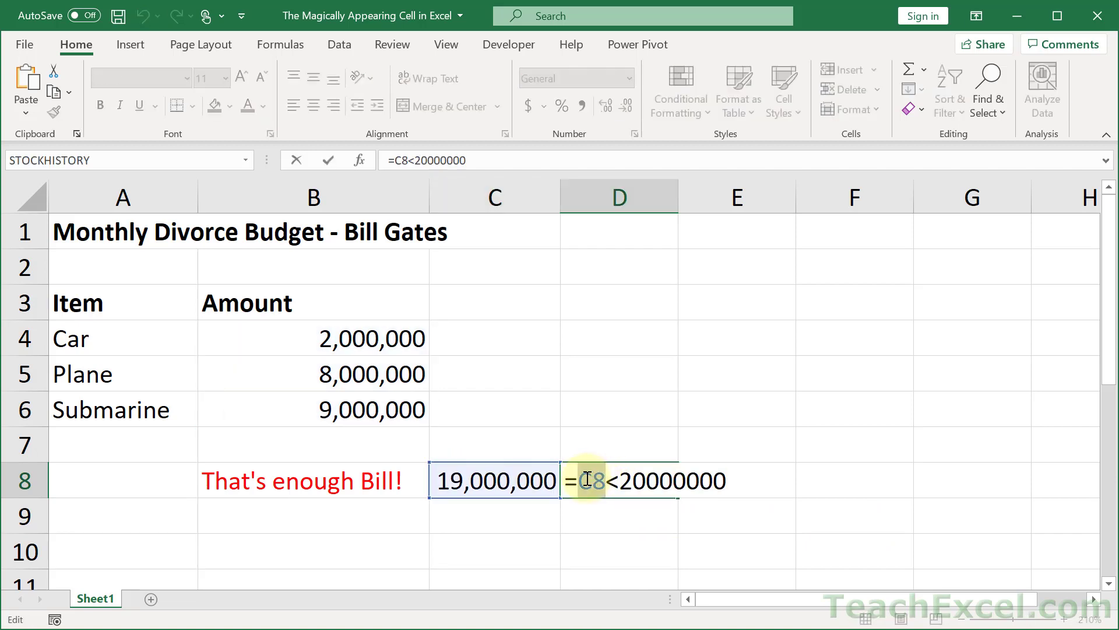
{"action": "key", "text": "ctrl+v"}
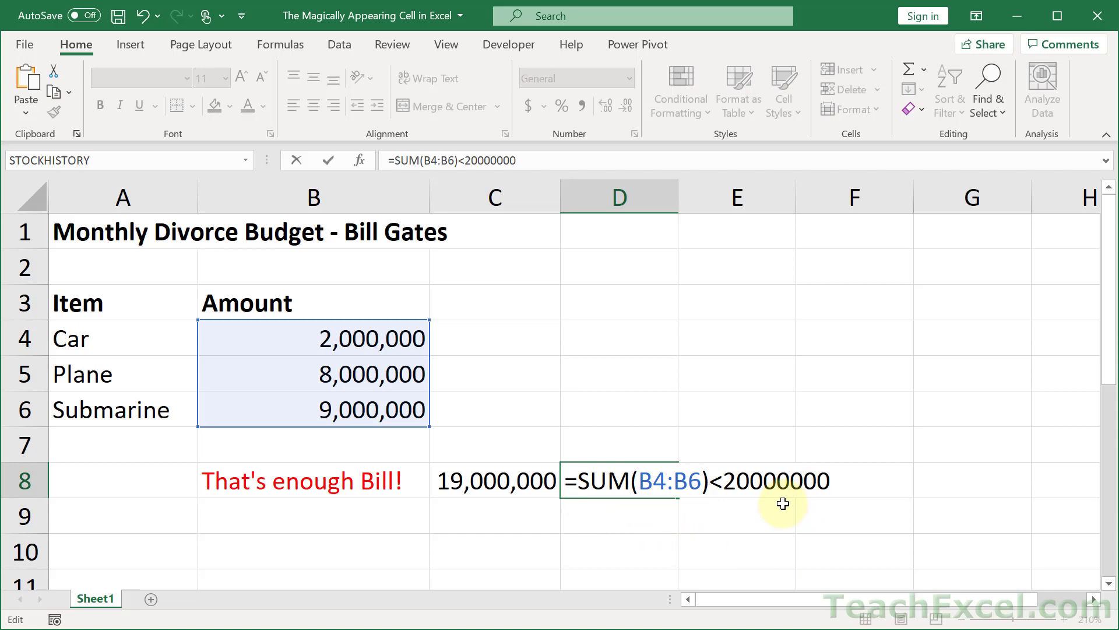
{"action": "key", "text": "Return"}
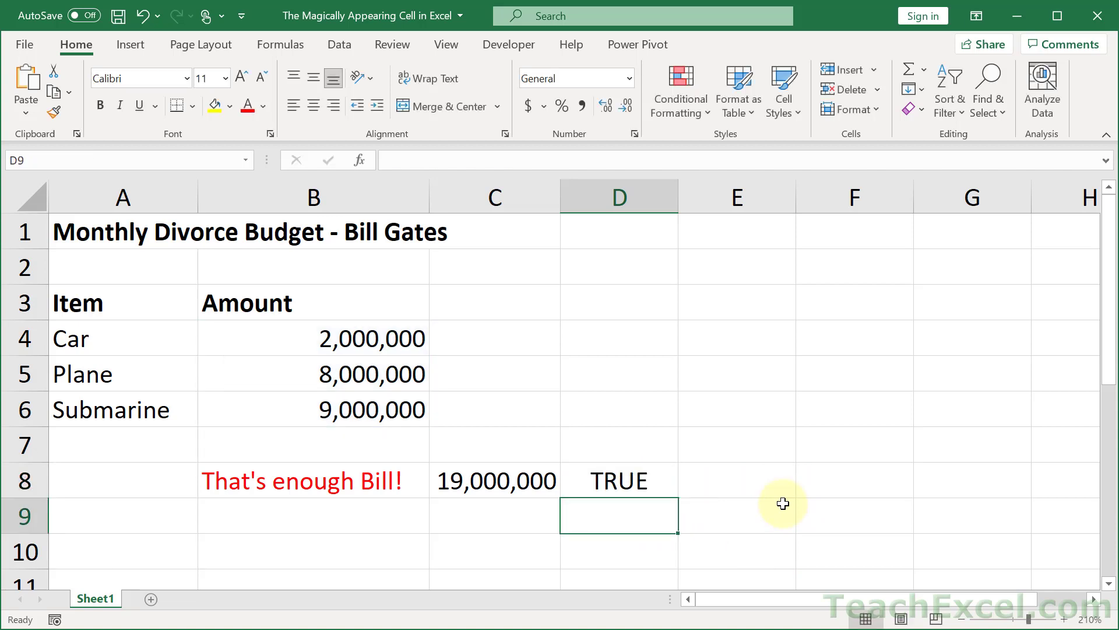
- Copy D8's comparison formula and clear the helper total from C8
{"action": "double_click", "coordinate": [608, 481]}
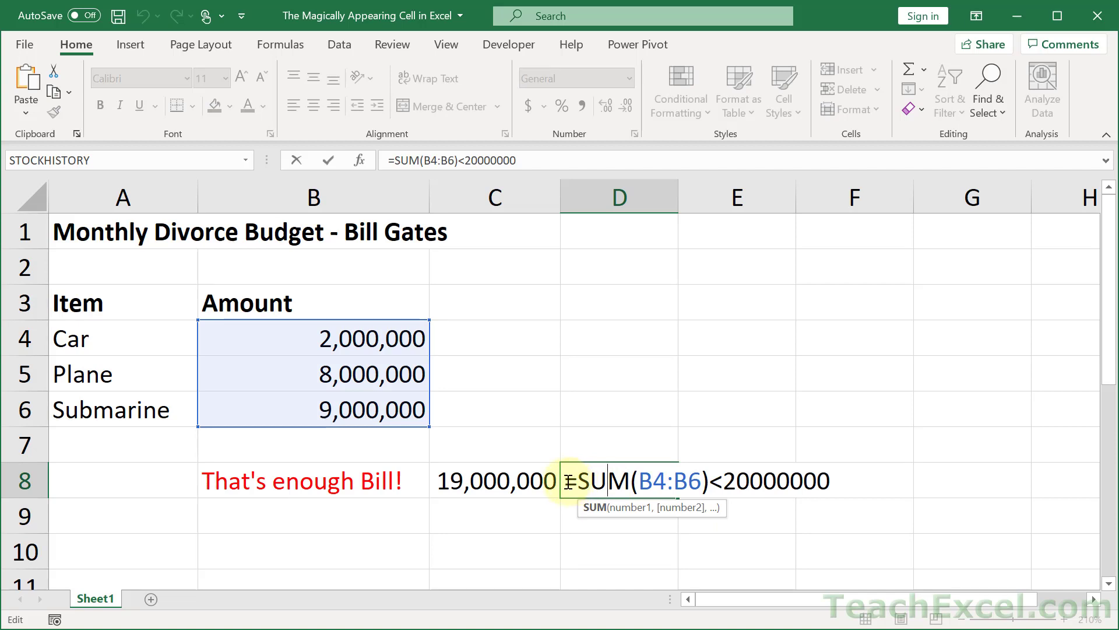
{"action": "left_click_drag", "start_coordinate": [567, 481], "coordinate": [927, 479]}
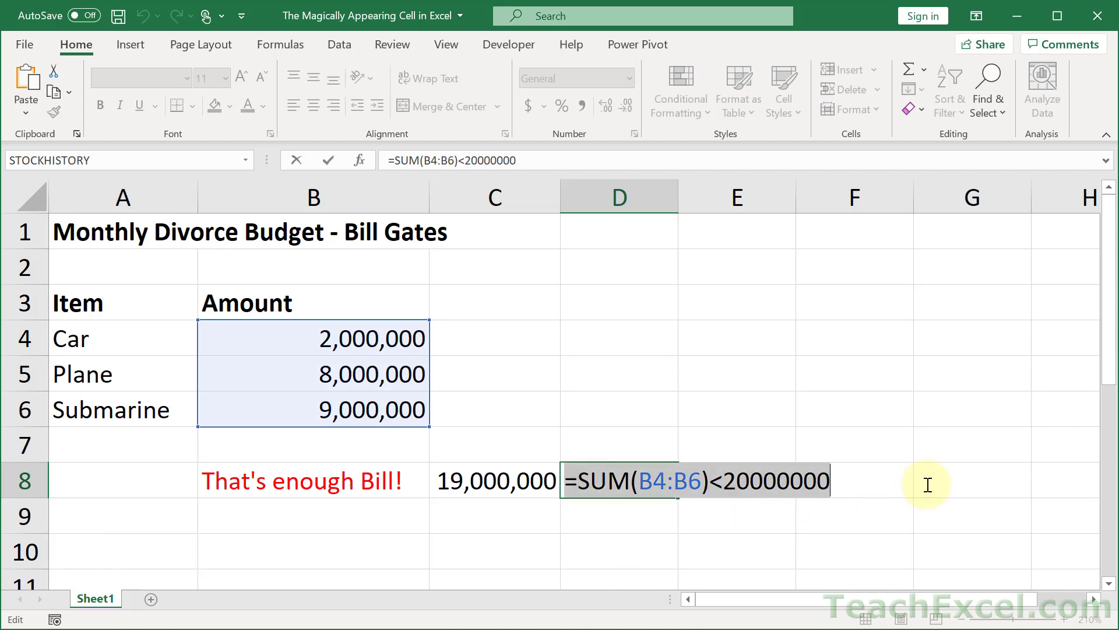
{"action": "key", "text": "Escape"}
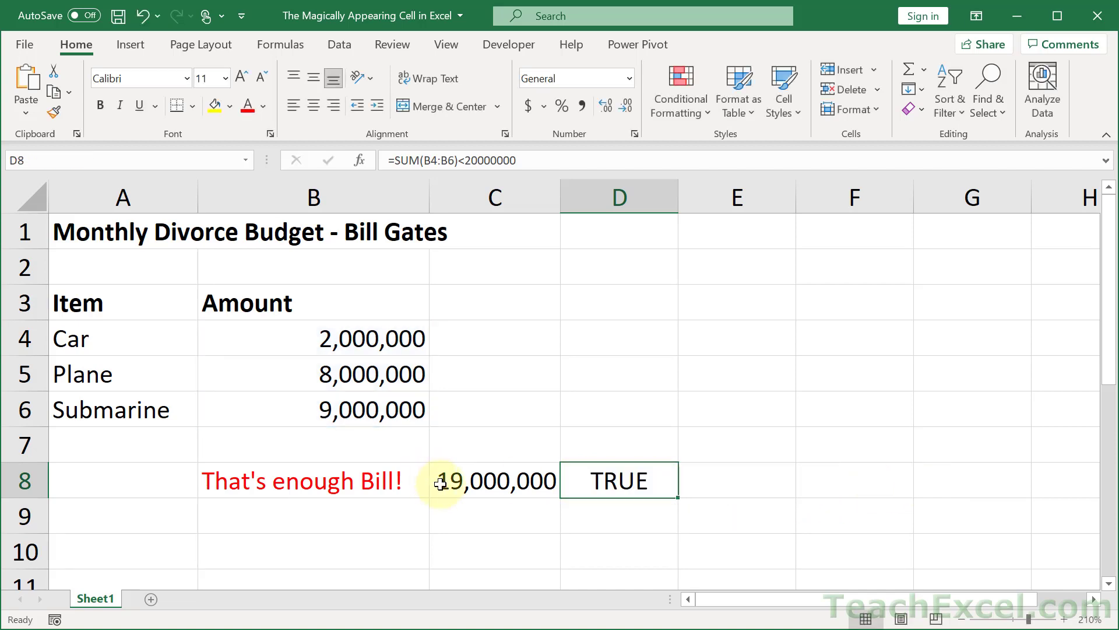
{"action": "left_click", "coordinate": [497, 482]}
{"action": "key", "text": "Delete"}
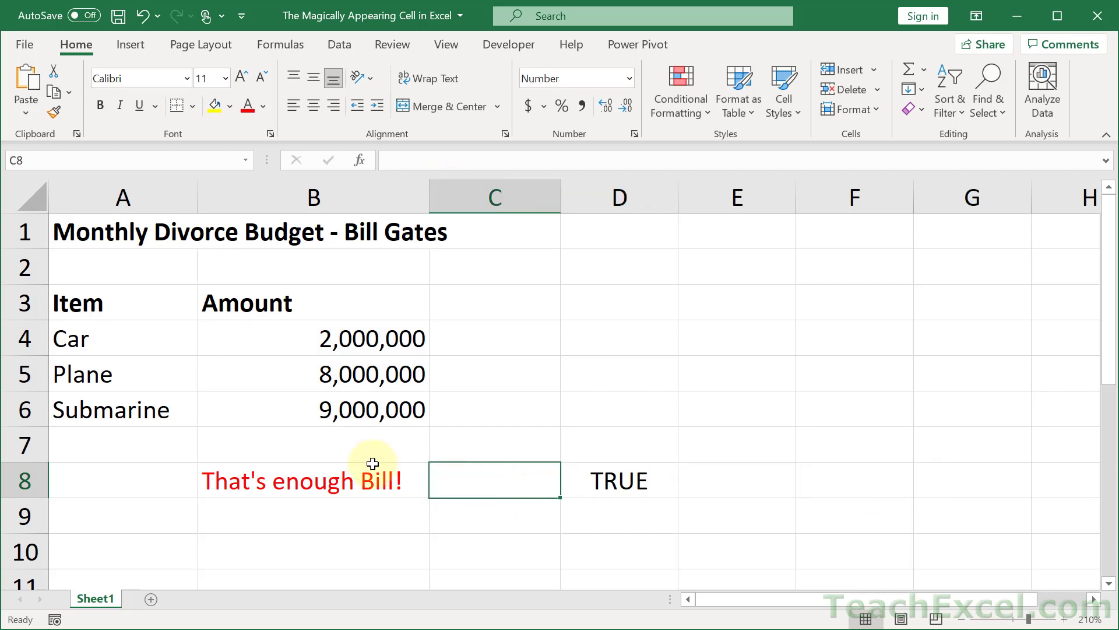
- Start a formula-based conditional formatting rule on B8 using =SUM(B4:B6)<20000000
{"action": "left_click", "coordinate": [360, 479]}
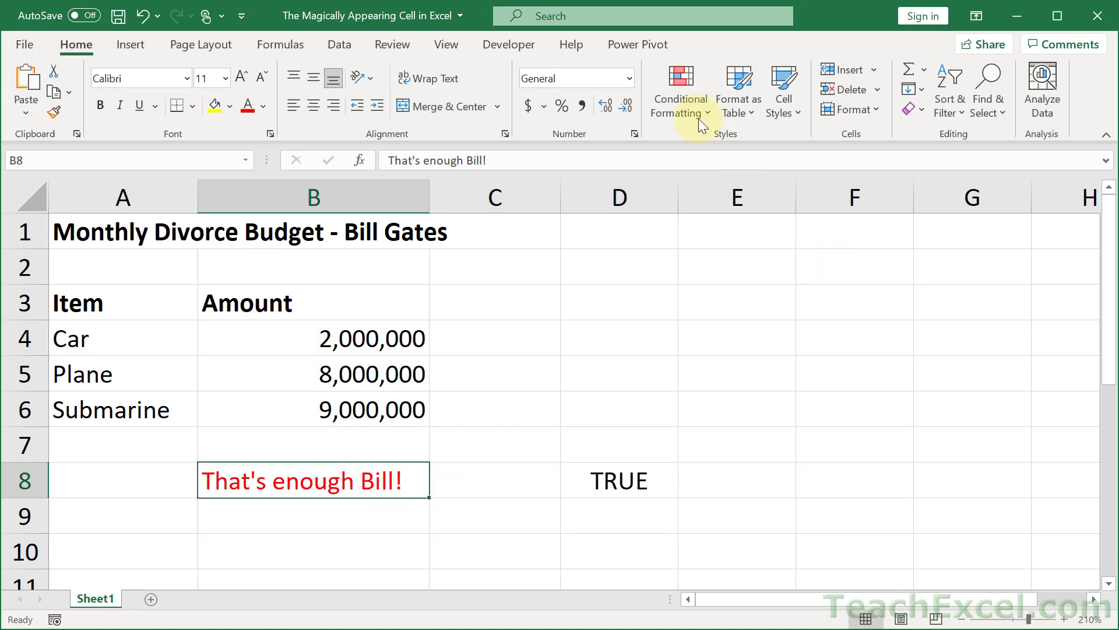
{"action": "left_click", "coordinate": [688, 107]}
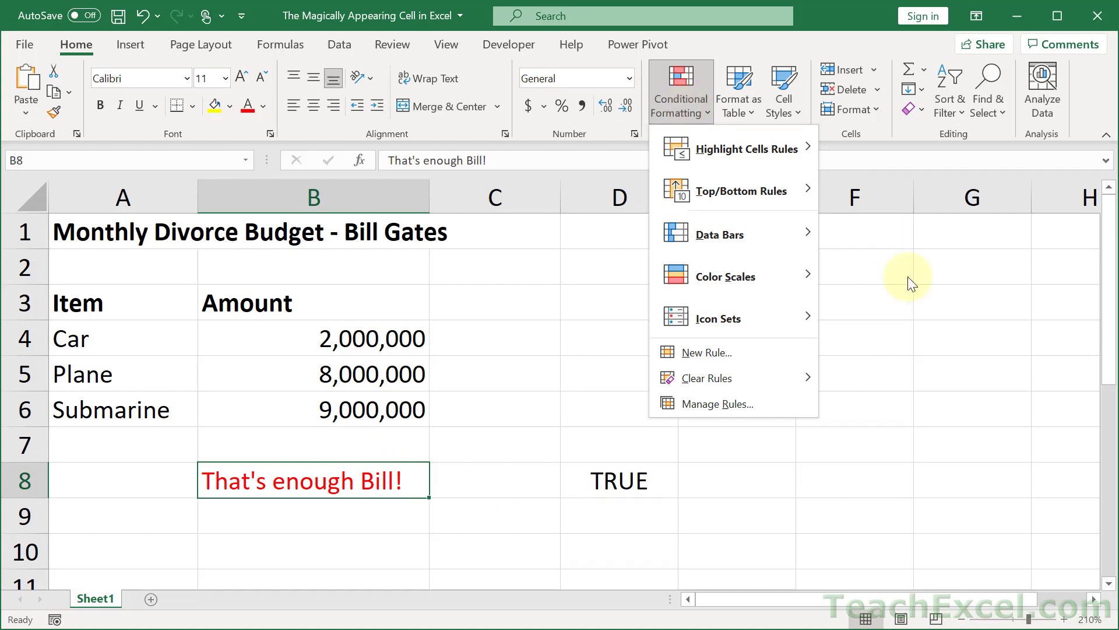
{"action": "left_click", "coordinate": [762, 362]}
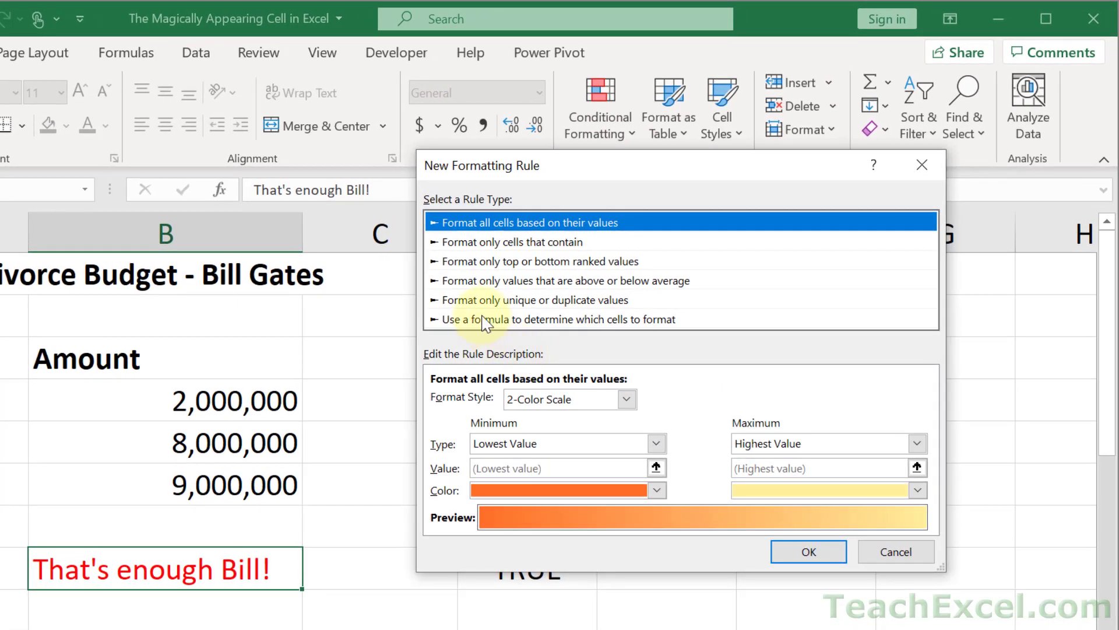
{"action": "left_click", "coordinate": [485, 321]}
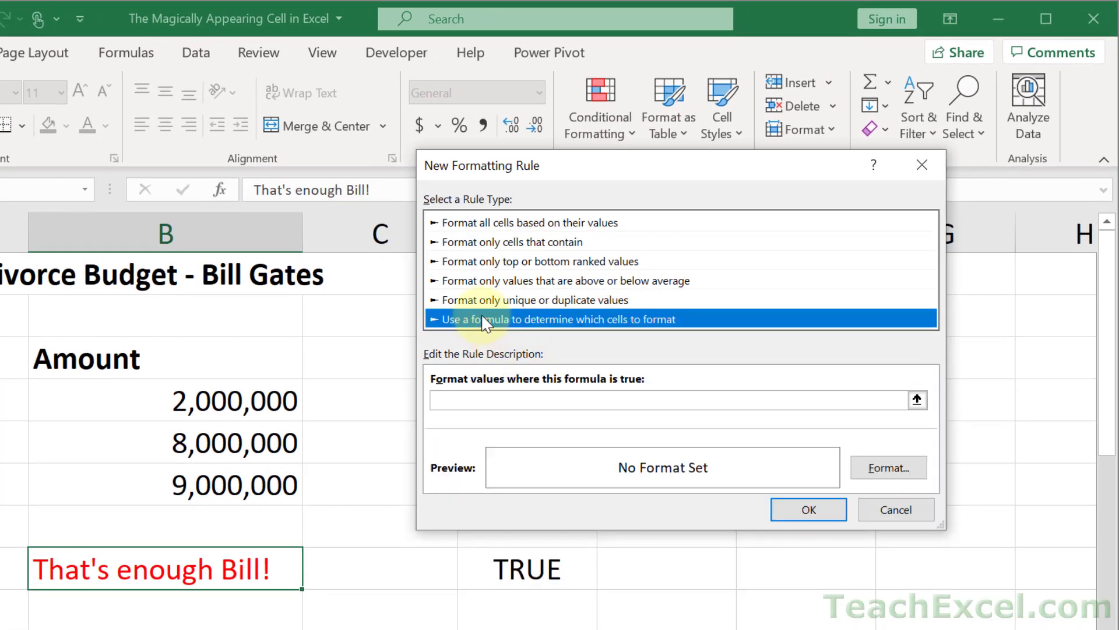
{"action": "left_click", "coordinate": [520, 400]}
{"action": "type", "text": "=SUM(B4:B6)<20000000"}
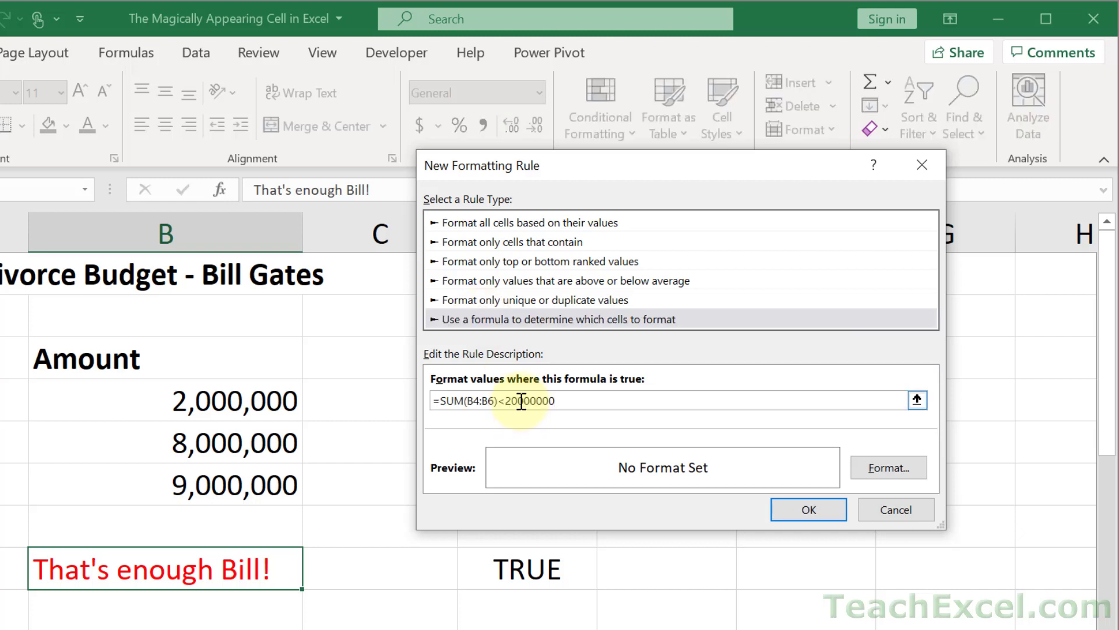
- Give the rule the custom number format ;;; so the text hides, and create it
{"action": "left_click", "coordinate": [887, 466]}
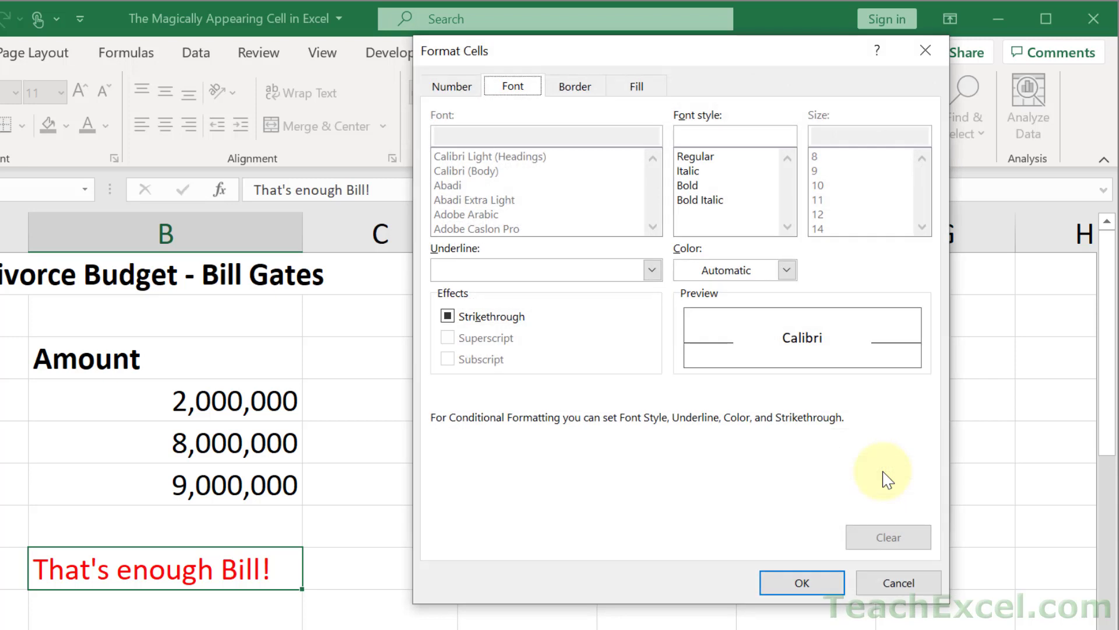
{"action": "left_click", "coordinate": [457, 88]}
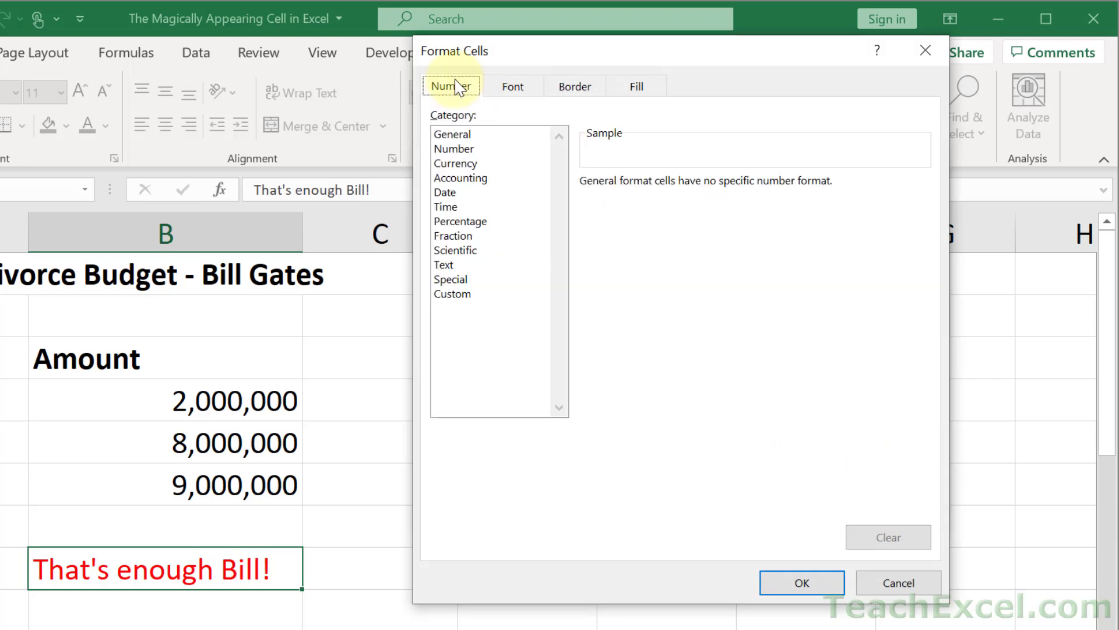
{"action": "left_click", "coordinate": [461, 294]}
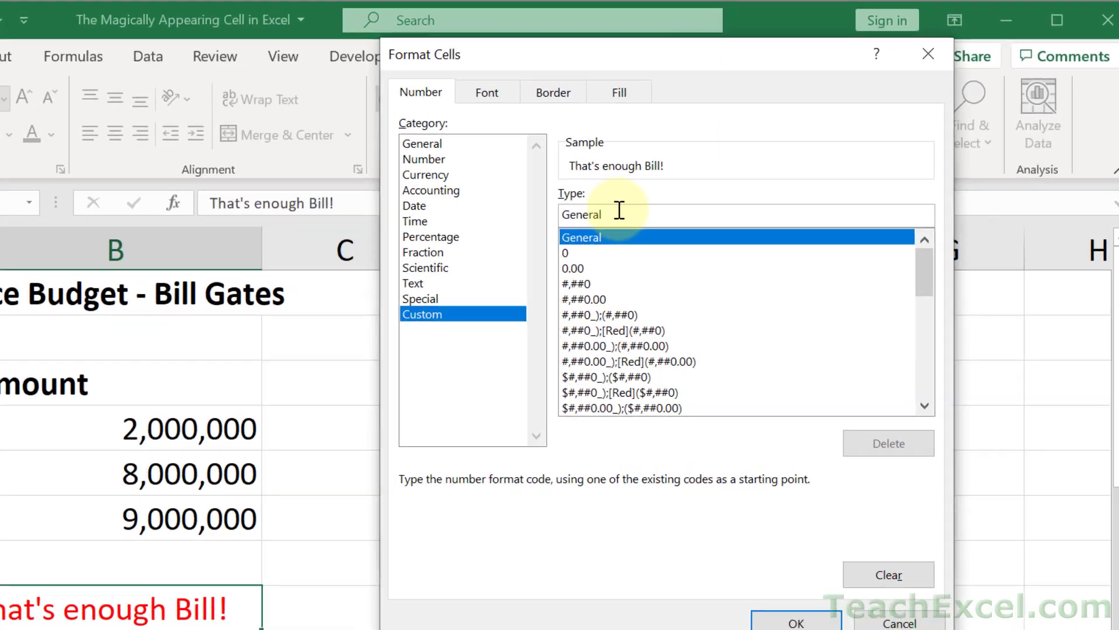
{"action": "left_click_drag", "start_coordinate": [636, 200], "coordinate": [562, 200]}
{"action": "key", "text": "BackSpace"}
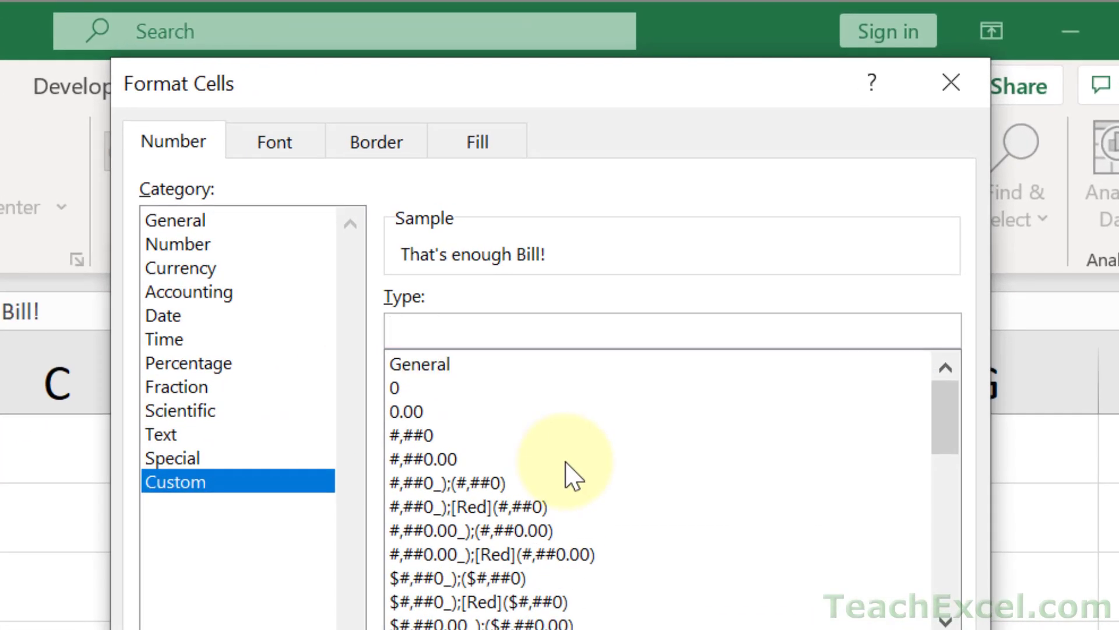
{"action": "type", "text": ";;;"}
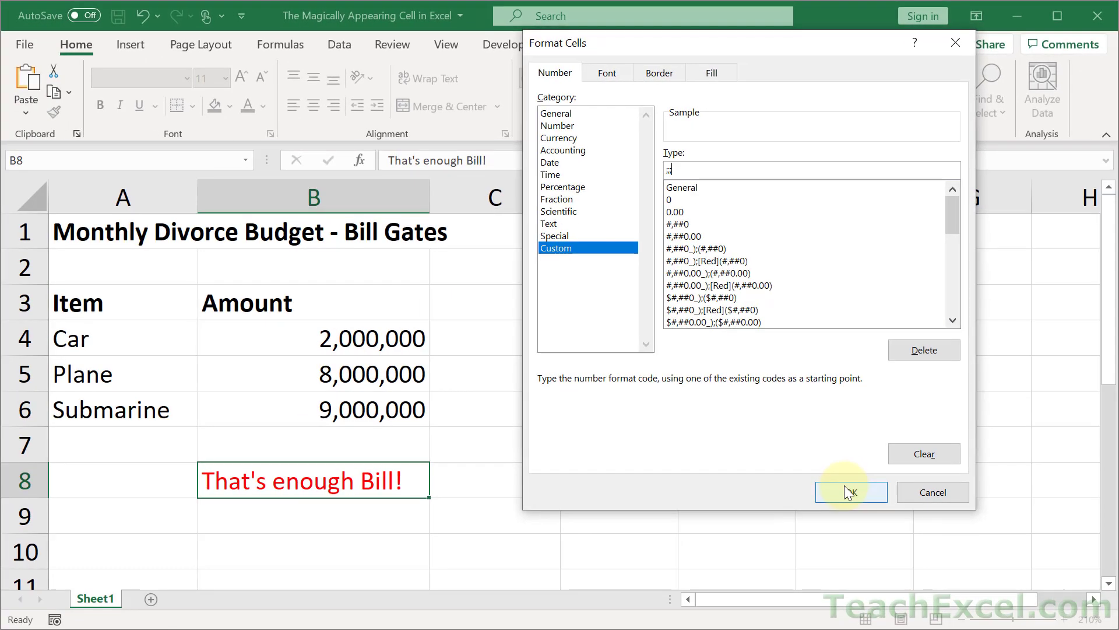
{"action": "left_click", "coordinate": [740, 629]}
{"action": "left_click", "coordinate": [857, 432]}
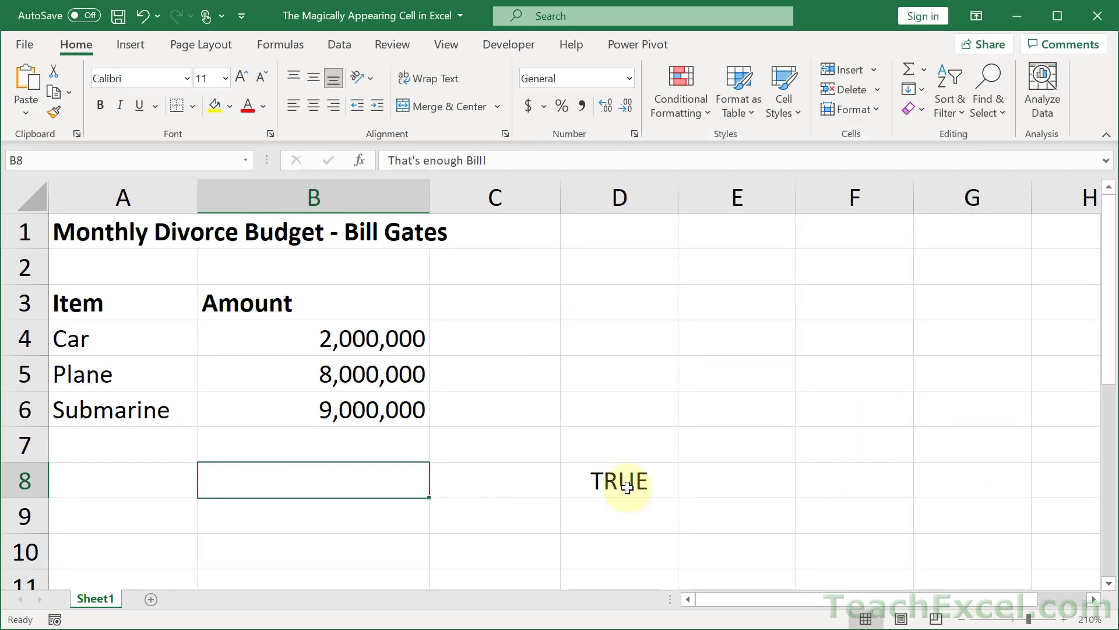
- Set the Submarine amount in B6 to 10,000,000 and view D8's formula now returning FALSE
{"action": "left_click", "coordinate": [407, 415]}
{"action": "type", "text": "1"}
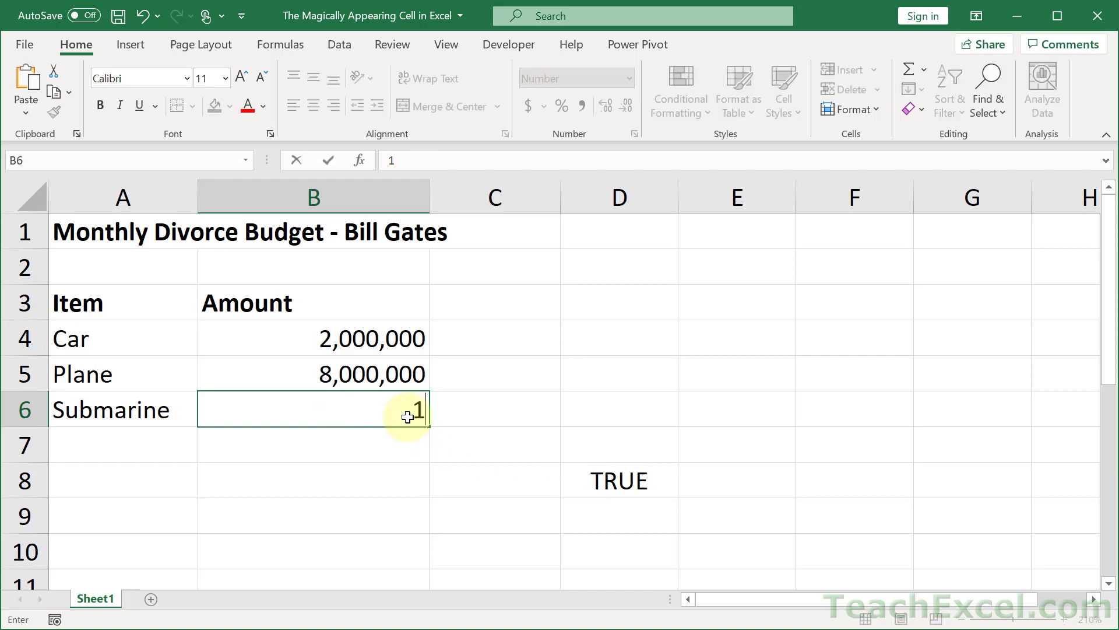
{"action": "type", "text": "0,000,000000000"}
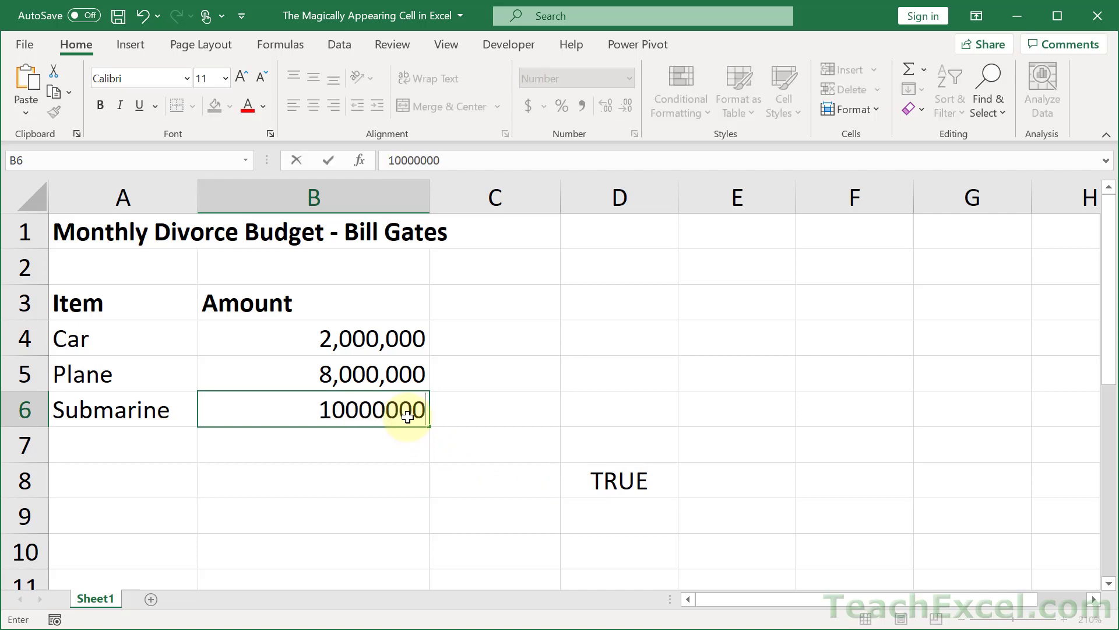
{"action": "key", "text": "Return"}
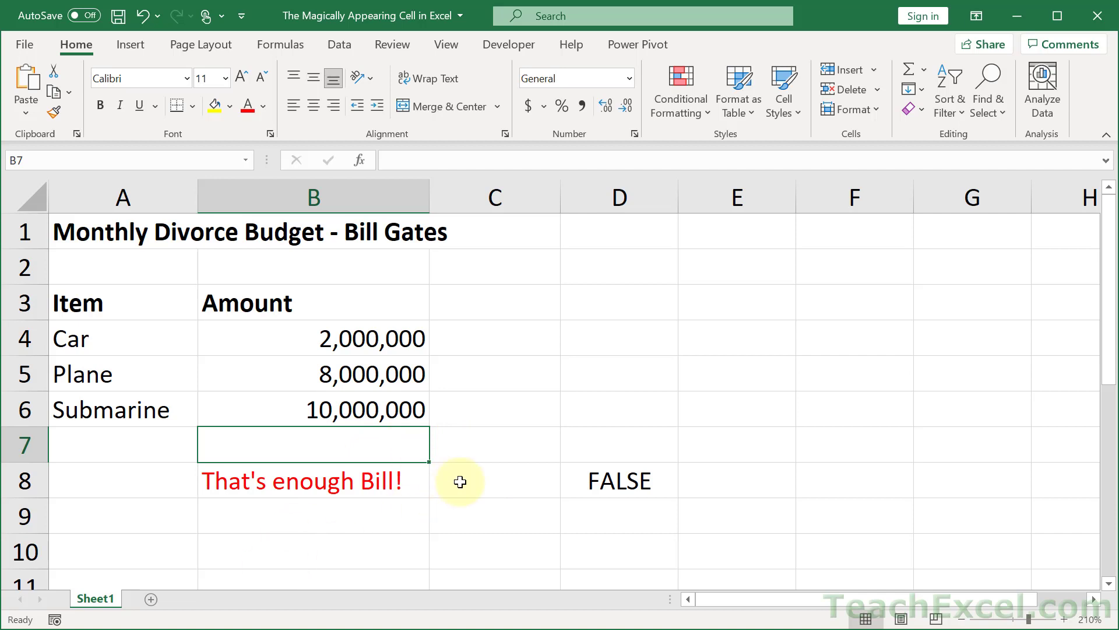
{"action": "double_click", "coordinate": [635, 481]}
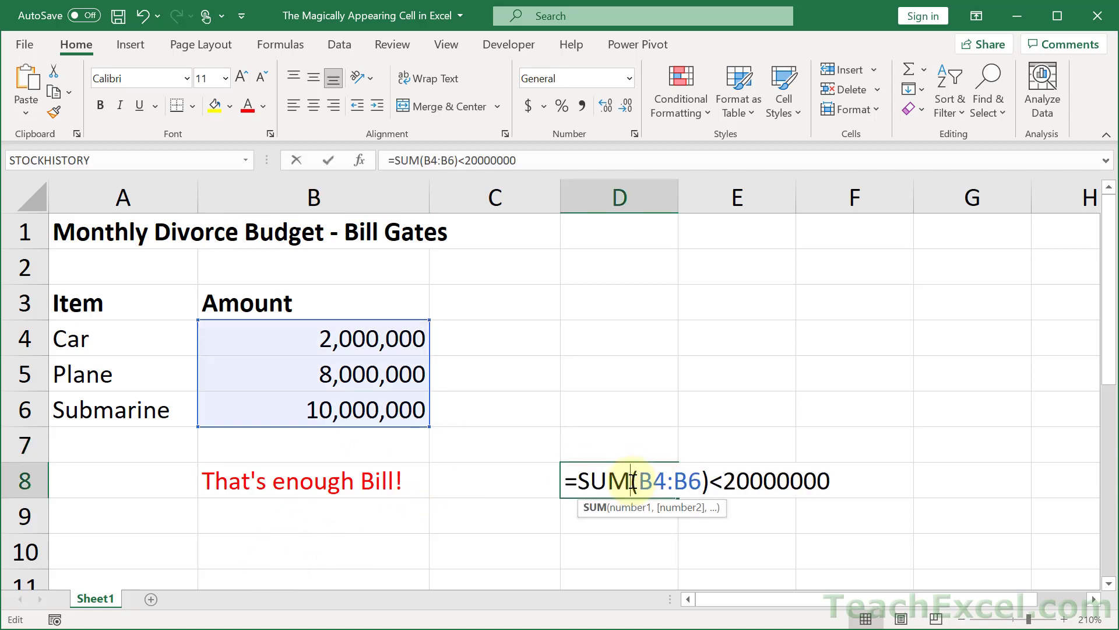